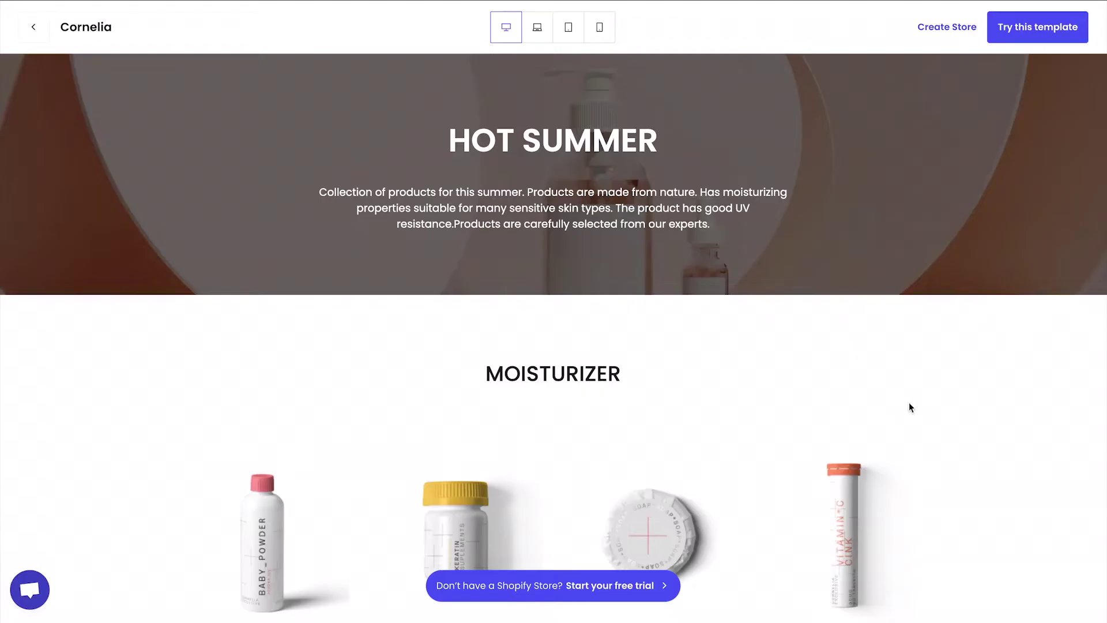
# Step: Go to the Collection Pages list in PageFly
pyautogui.scroll(-10, 909, 407)
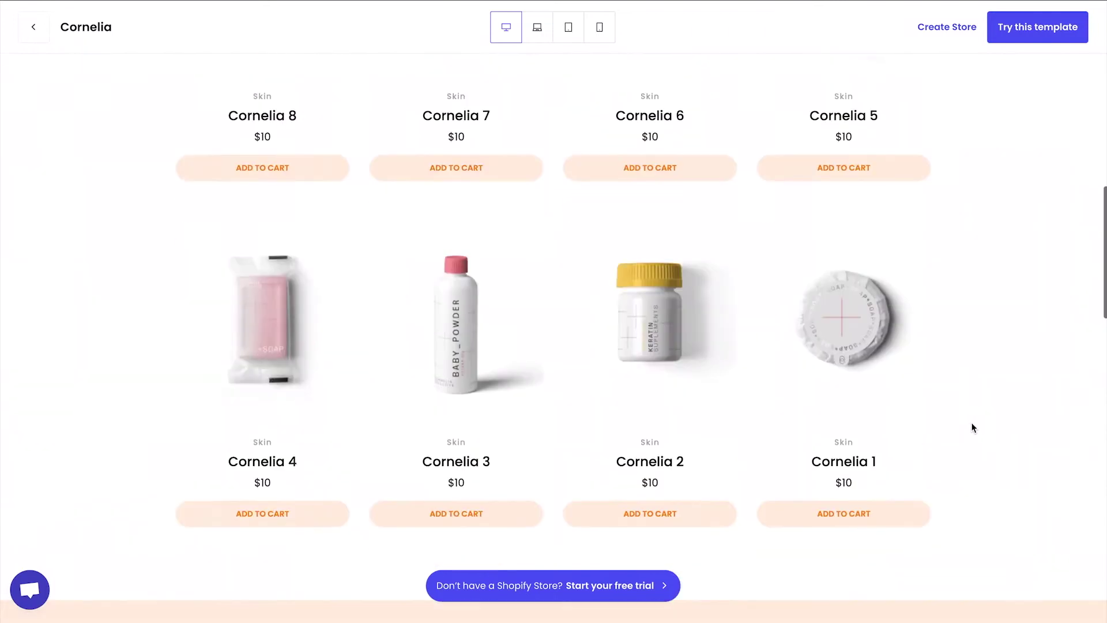
pyautogui.scroll(-10, 972, 423)
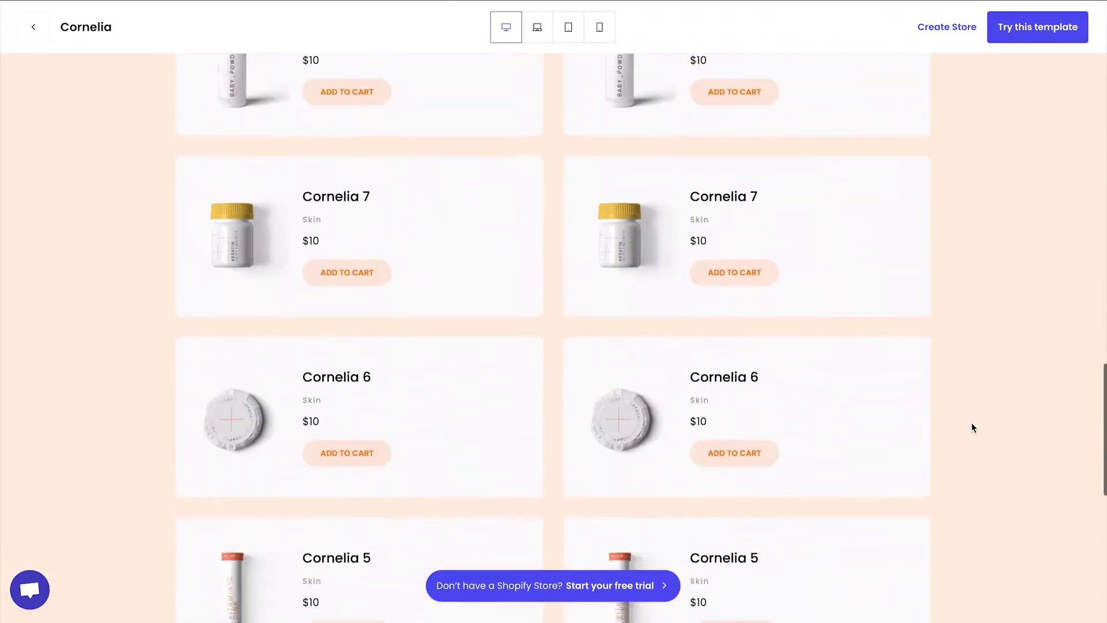
pyautogui.scroll(-8, 971, 427)
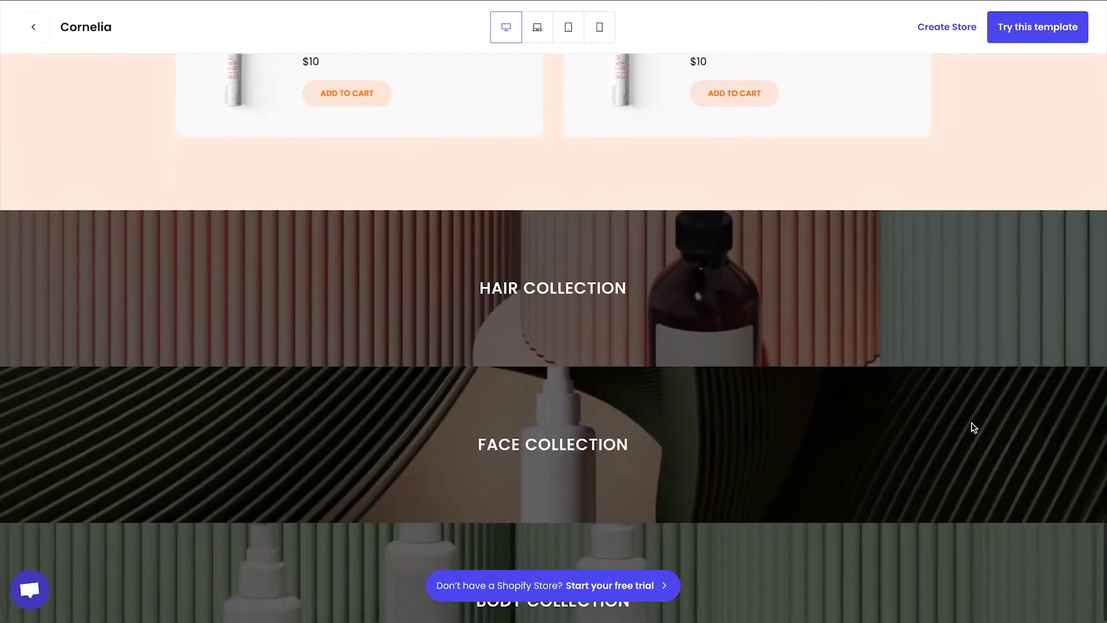
pyautogui.scroll(-2, 973, 427)
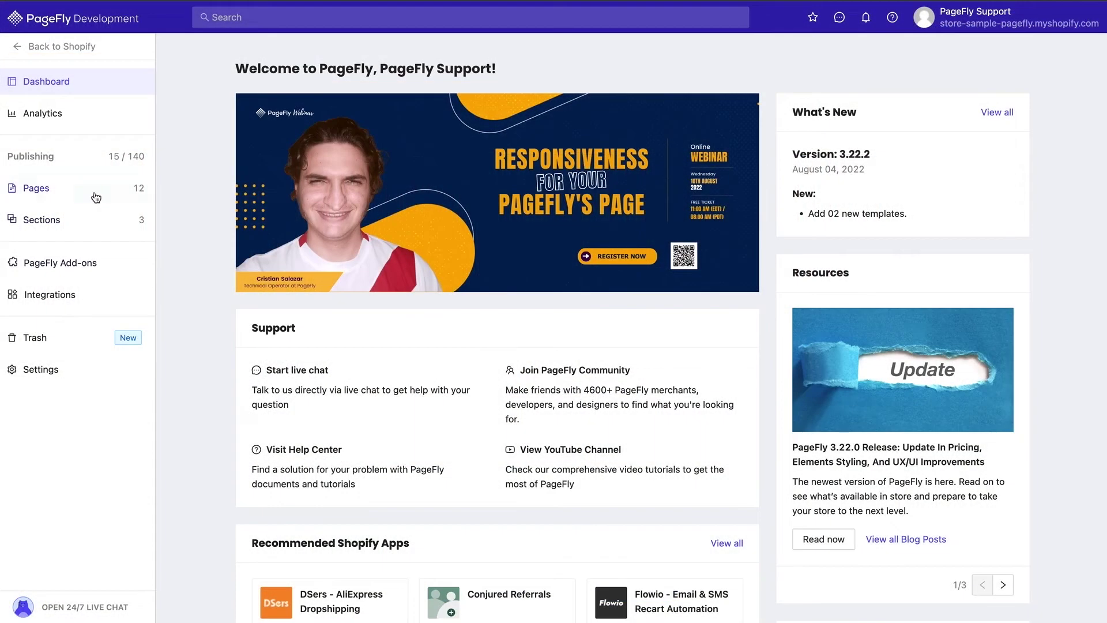
pyautogui.moveTo(95, 198)
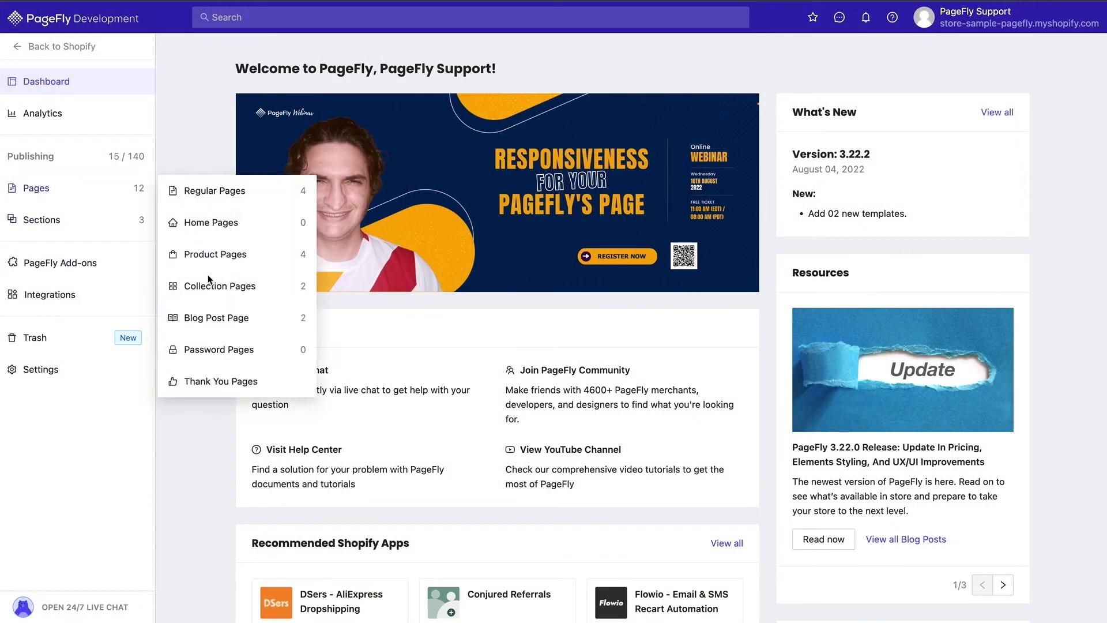
pyautogui.click(207, 286)
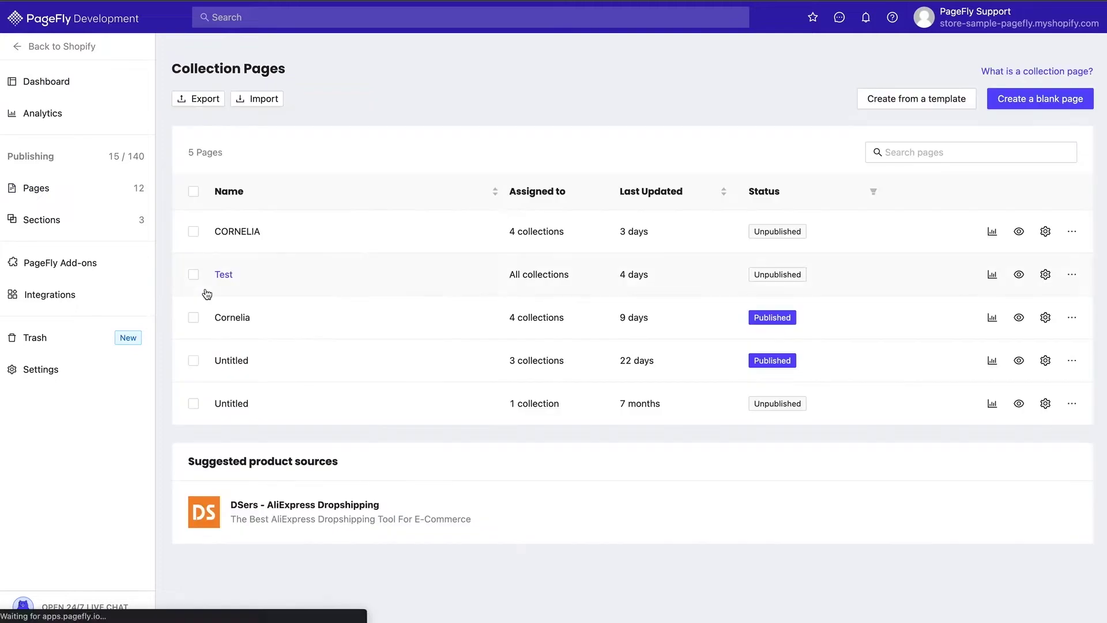
# Step: Create a new collection page from the Cornelia template, found by searching 'cornelia'
pyautogui.click(922, 98)
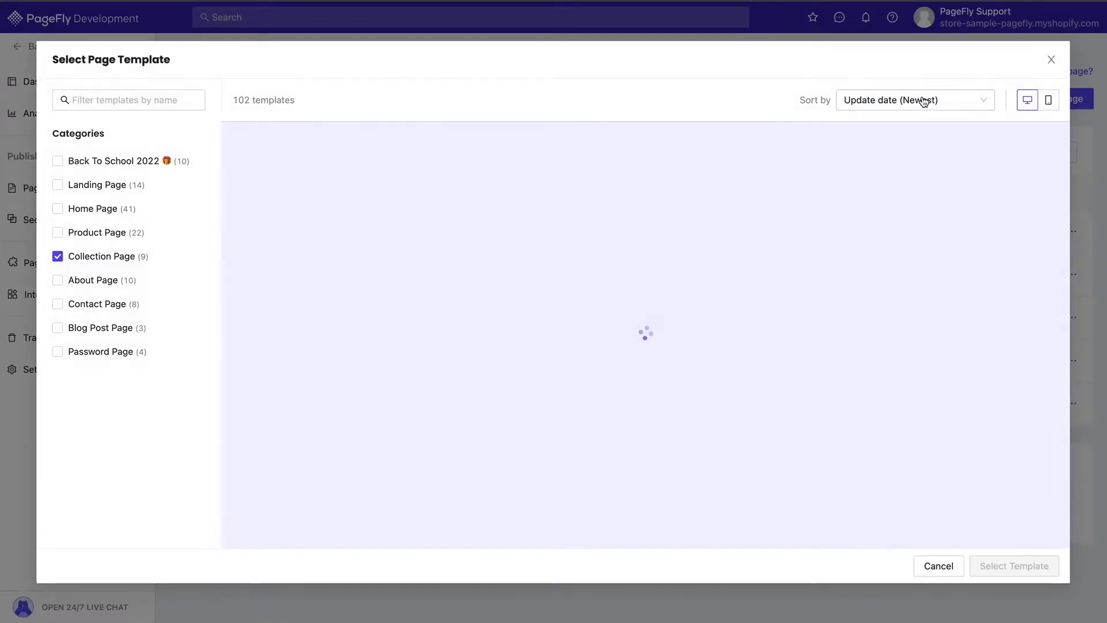
pyautogui.click(153, 102)
pyautogui.write('cor')
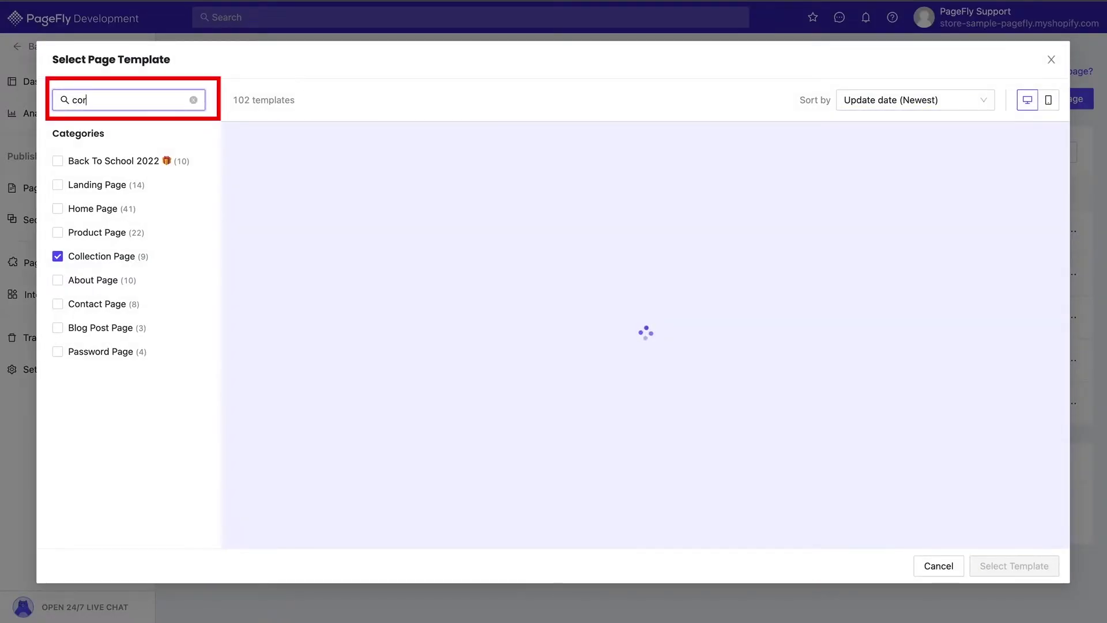
pyautogui.write('nelia')
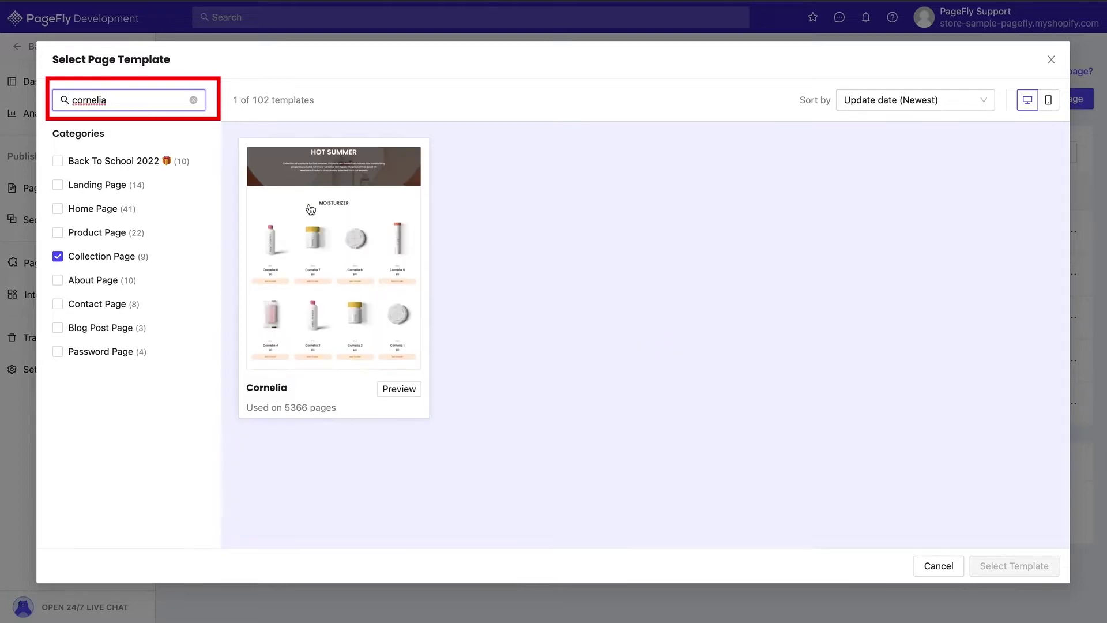
pyautogui.click(1027, 567)
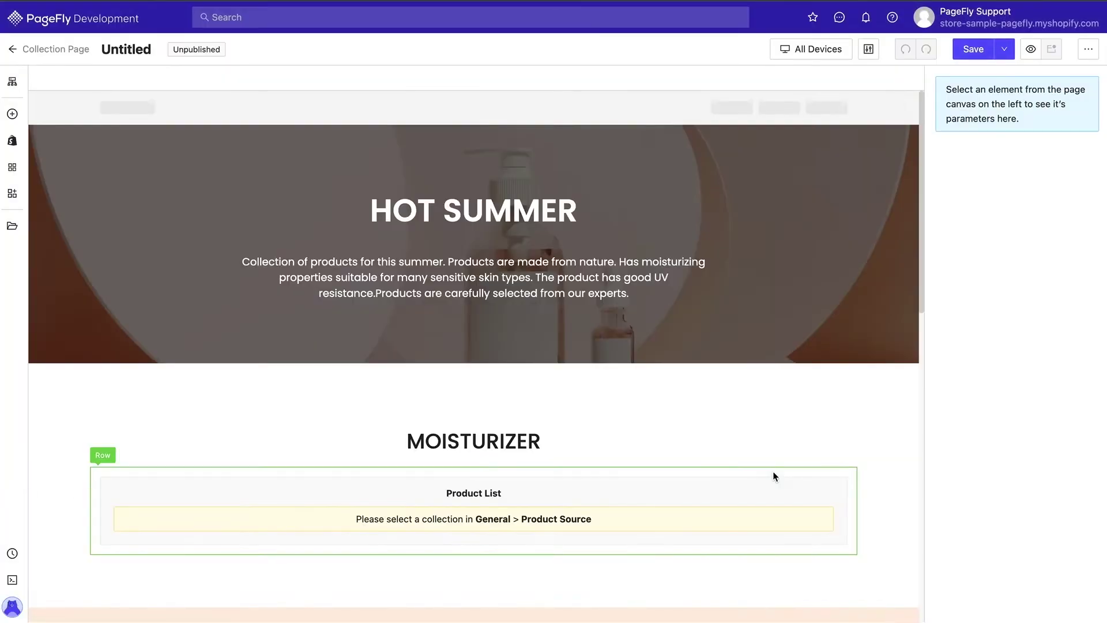
# Step: Select the whole HOT SUMMER banner section, not its heading or paragraph, to show its styling
pyautogui.scroll(-7, 883, 476)
pyautogui.scroll(-5, 881, 476)
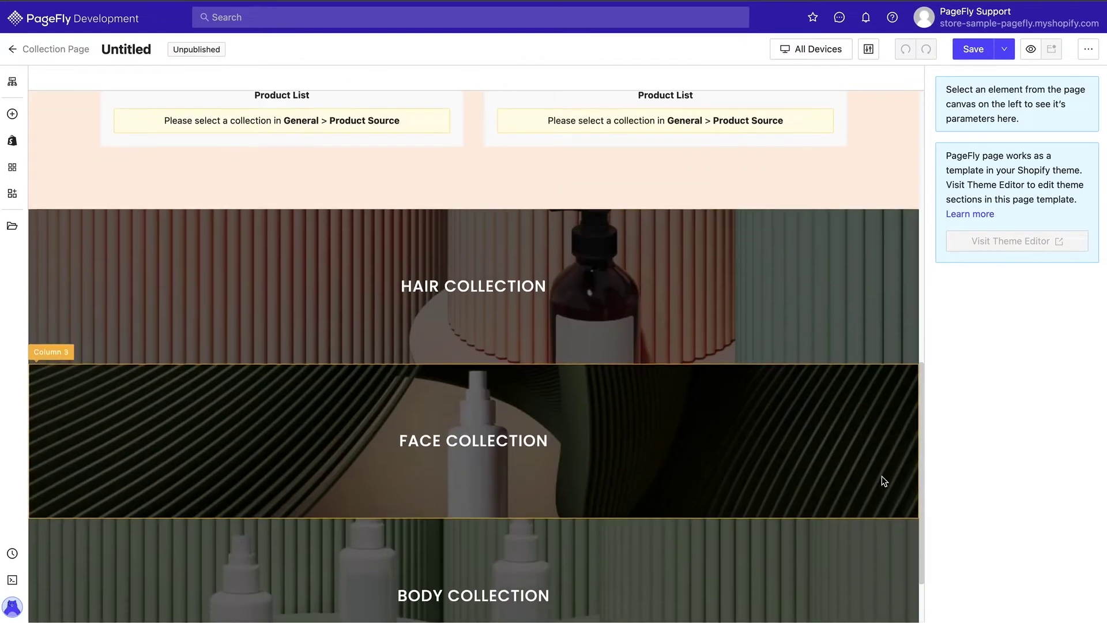
pyautogui.scroll(8, 882, 484)
pyautogui.scroll(3, 881, 490)
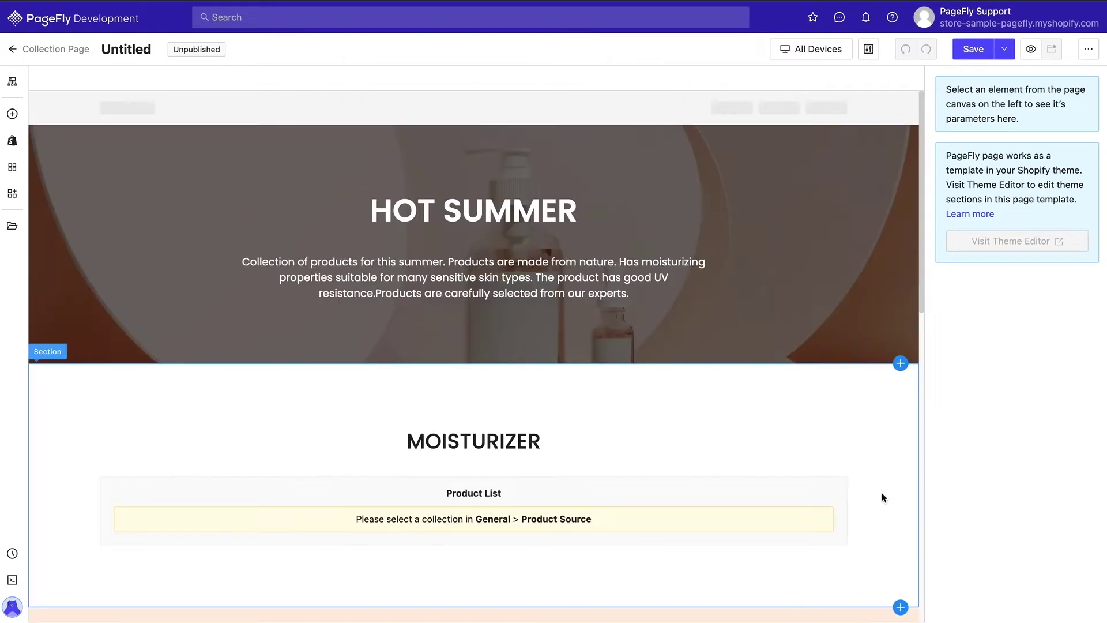
pyautogui.click(605, 208)
pyautogui.click(570, 211)
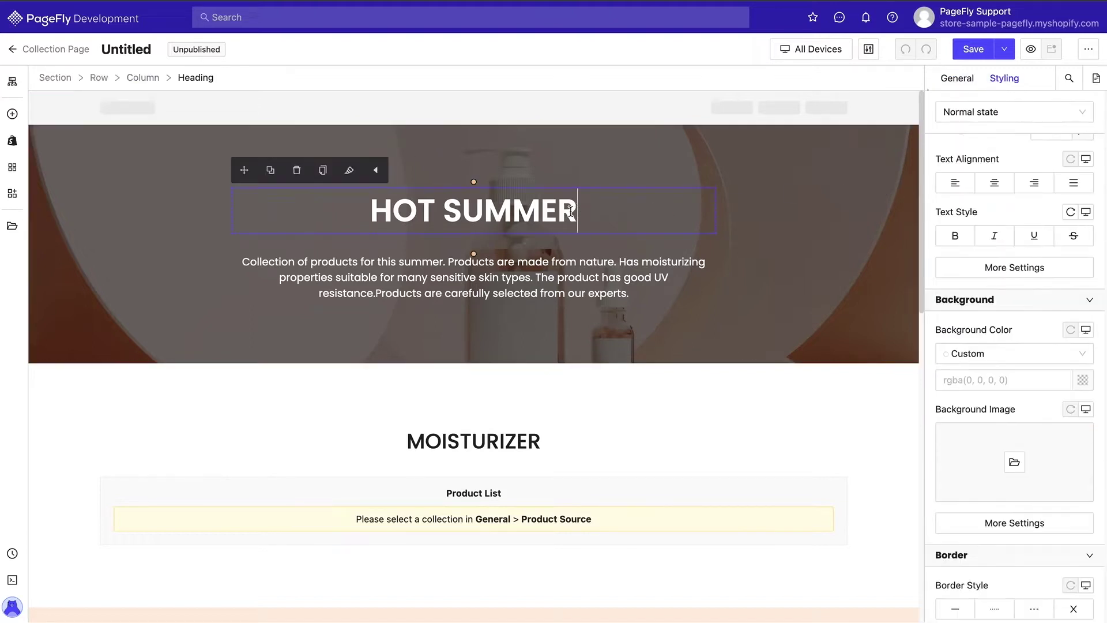
pyautogui.click(617, 278)
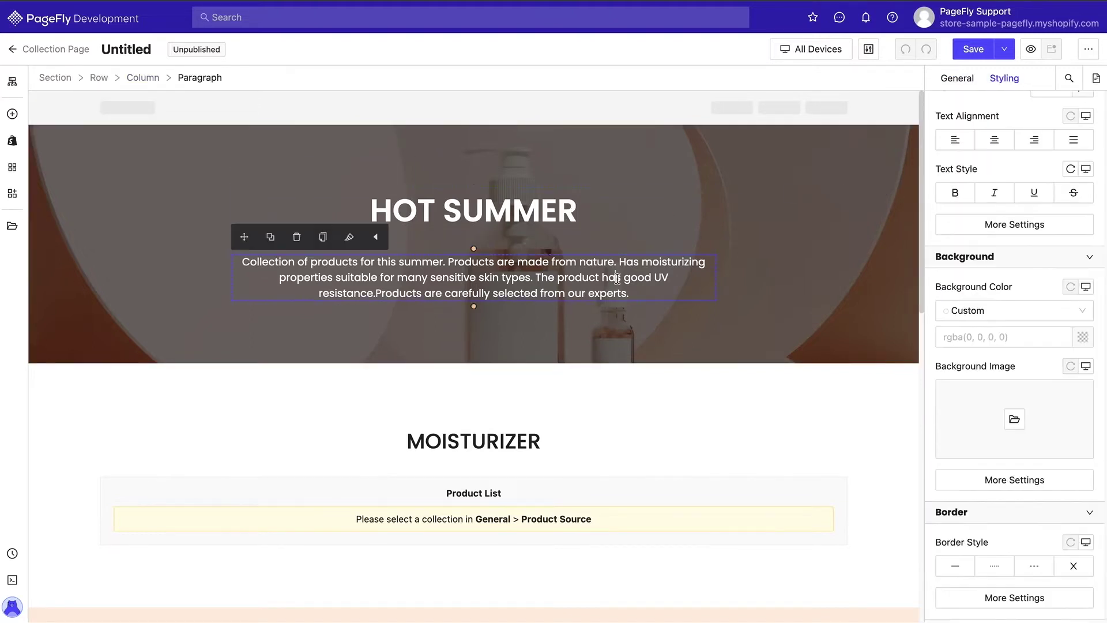
pyautogui.click(884, 266)
pyautogui.scroll(10, 1012, 113)
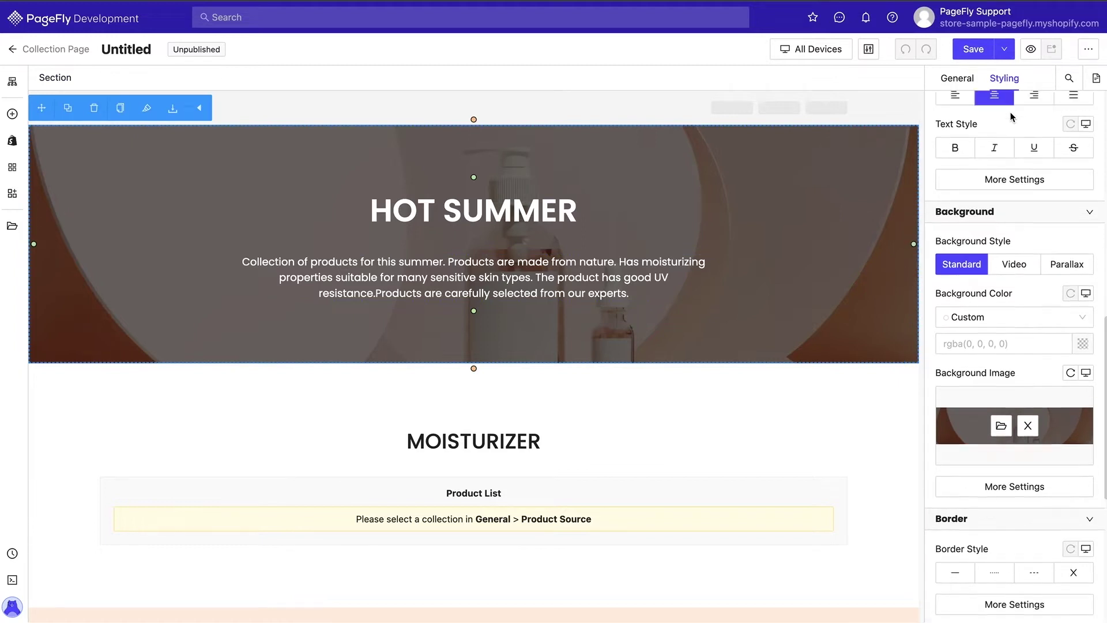
pyautogui.doubleClick(1003, 261)
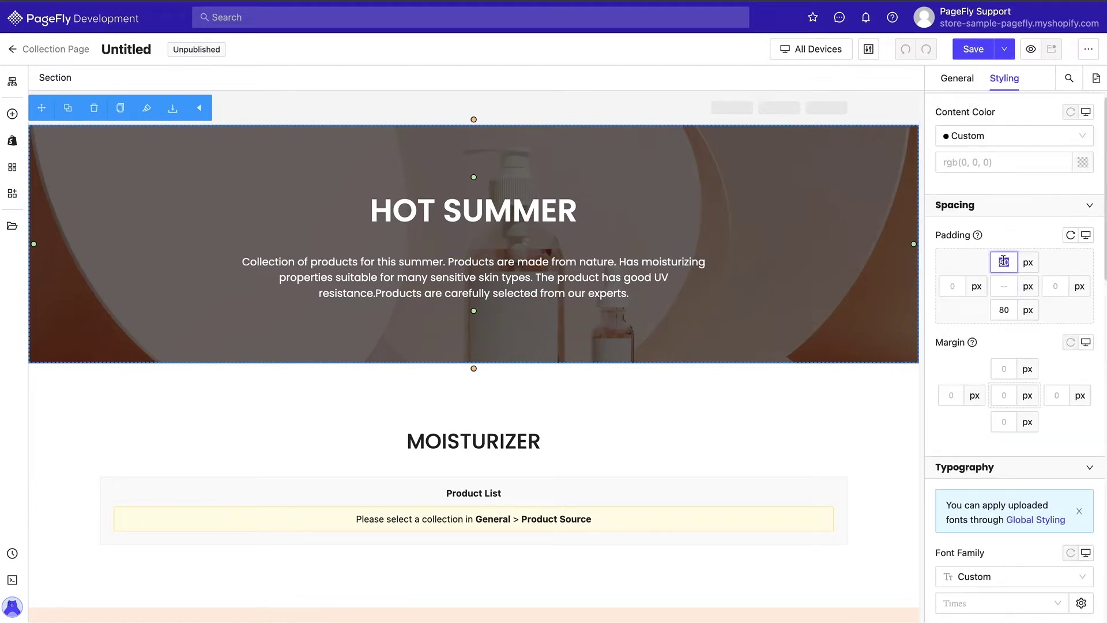
pyautogui.write('200')
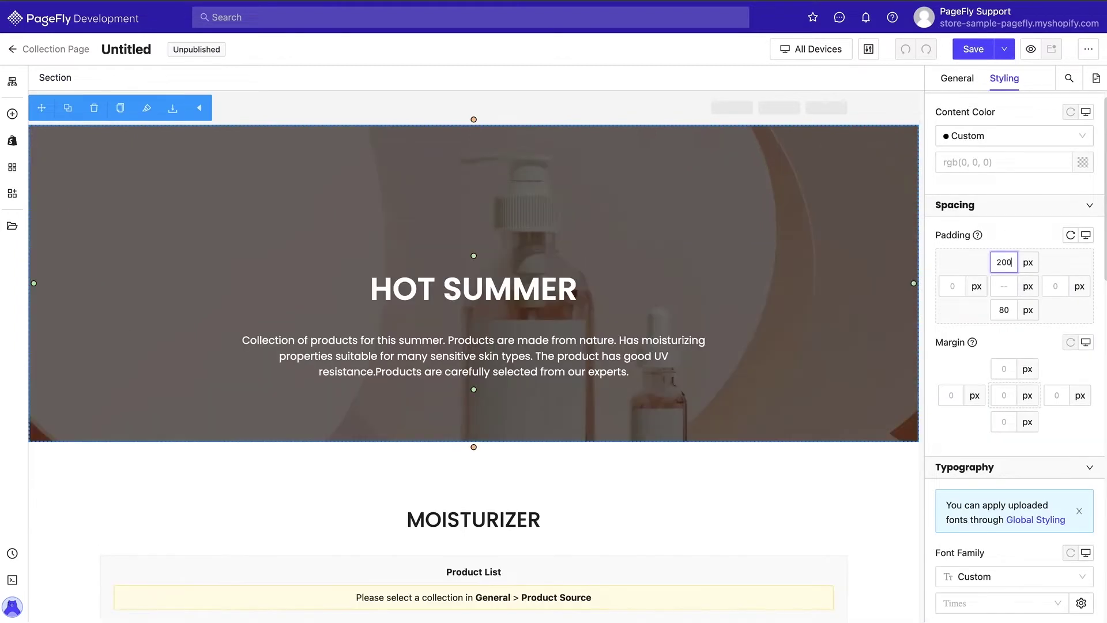
pyautogui.write('200')
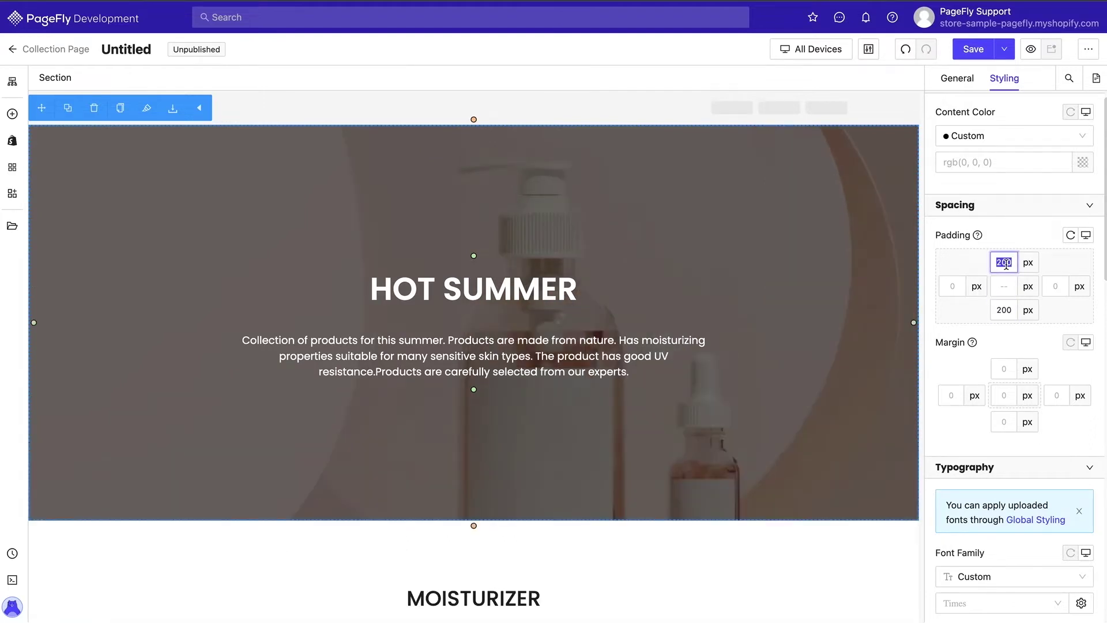
pyautogui.write('80')
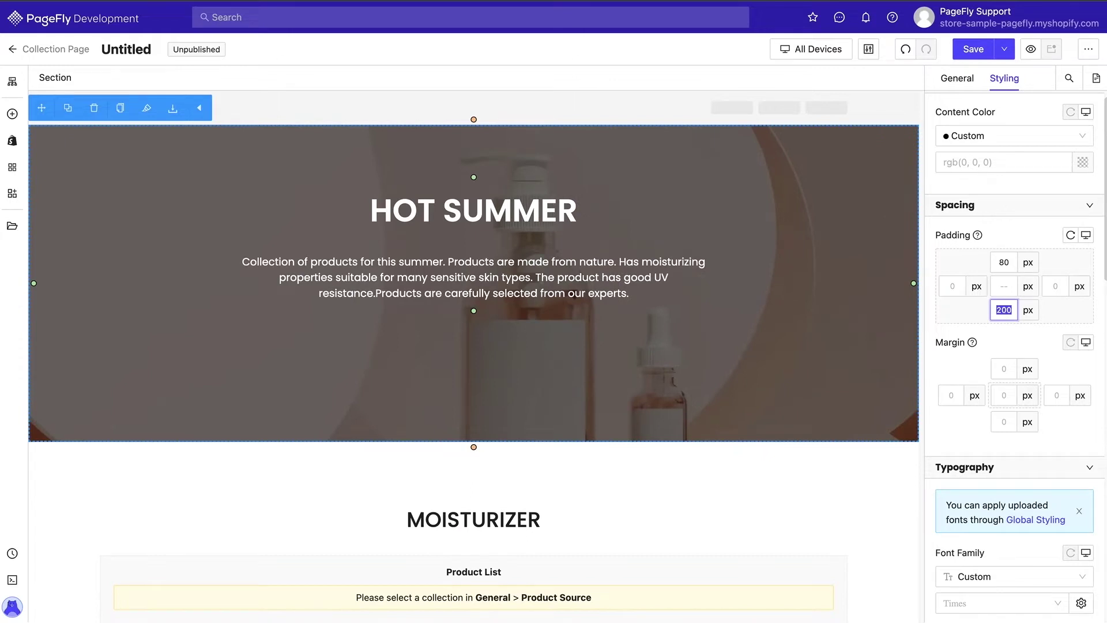
pyautogui.write('80')
pyautogui.scroll(-6, 1061, 316)
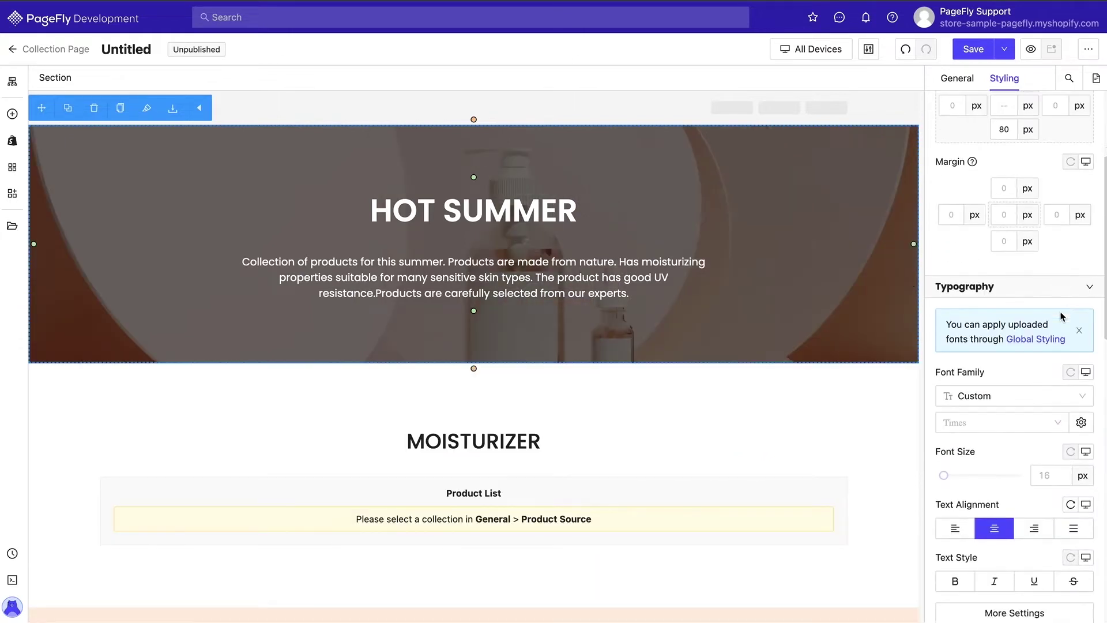
pyautogui.scroll(-5, 1061, 314)
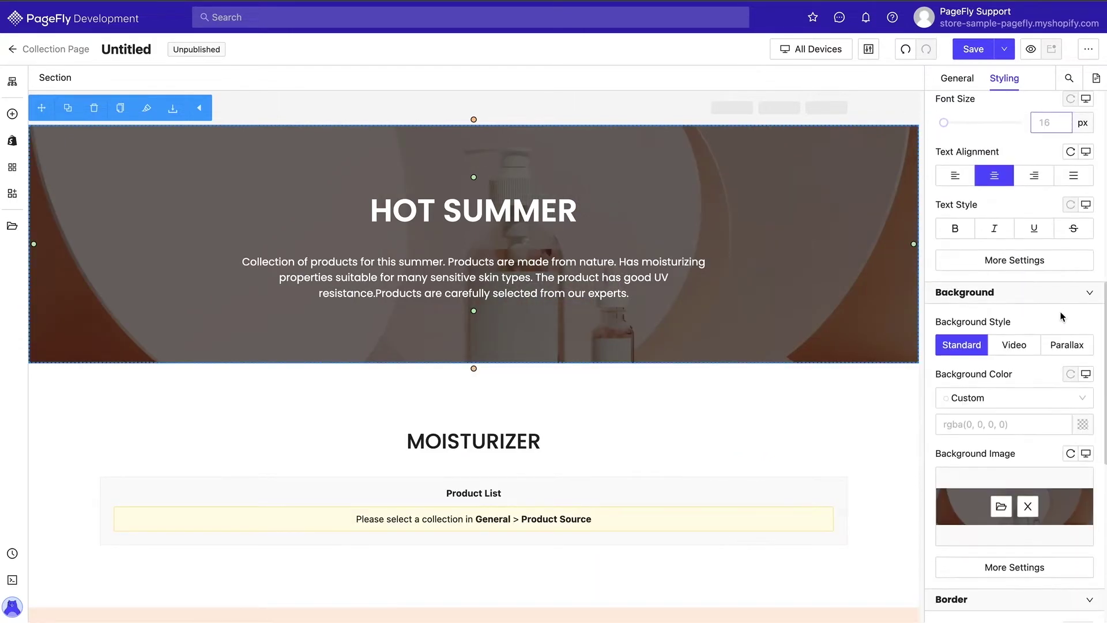
# Step: Replace the banner background with the bright office lounge photo
pyautogui.click(1002, 398)
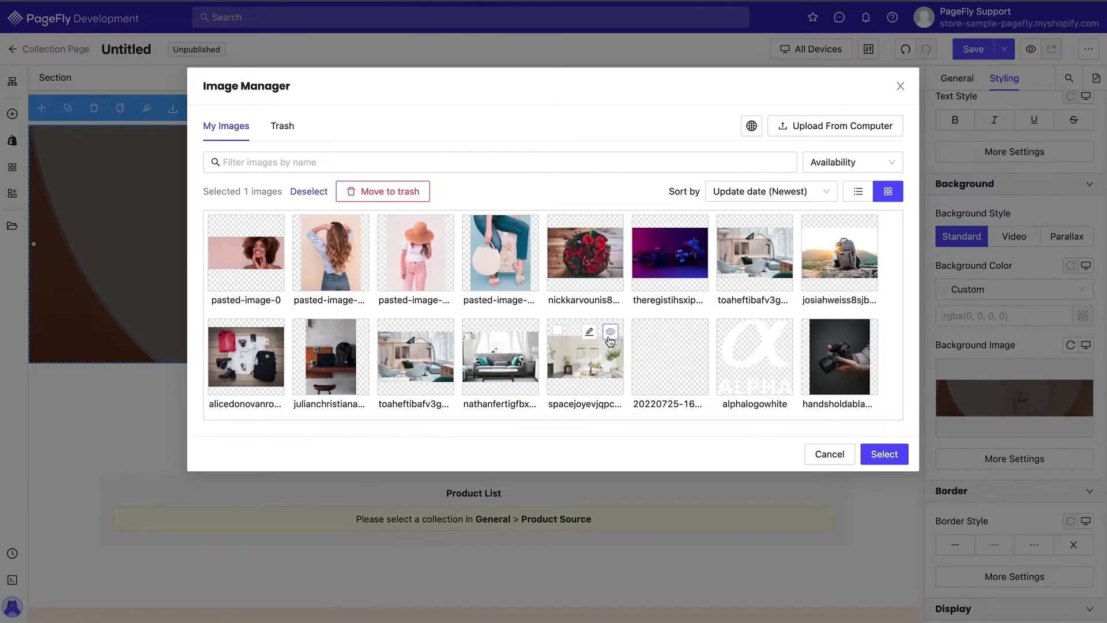
pyautogui.click(425, 363)
pyautogui.click(419, 335)
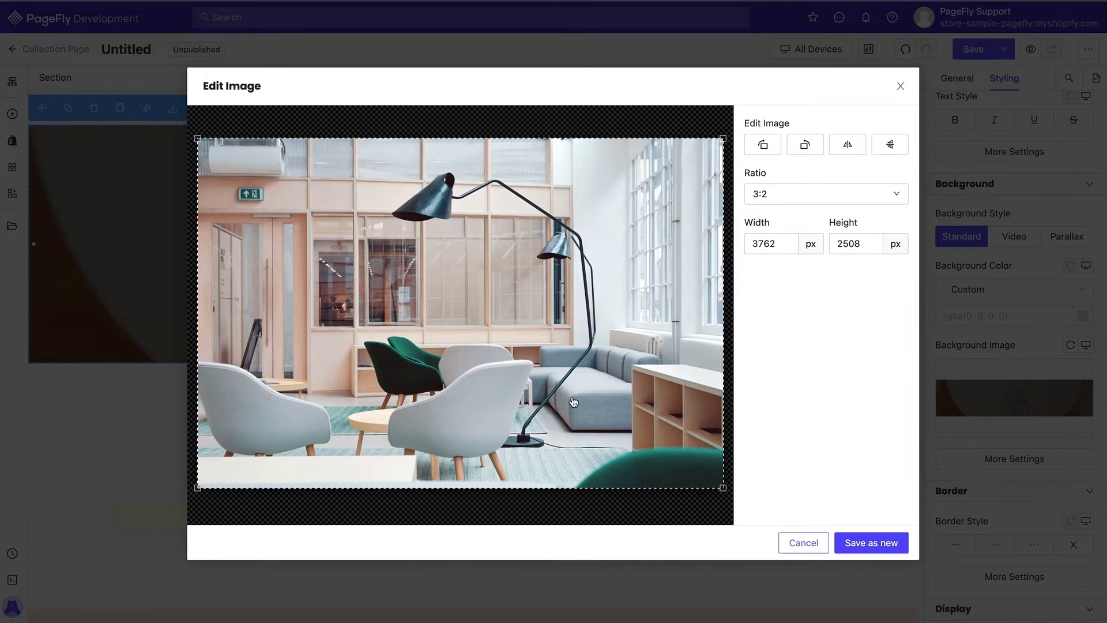
pyautogui.click(803, 543)
pyautogui.click(884, 454)
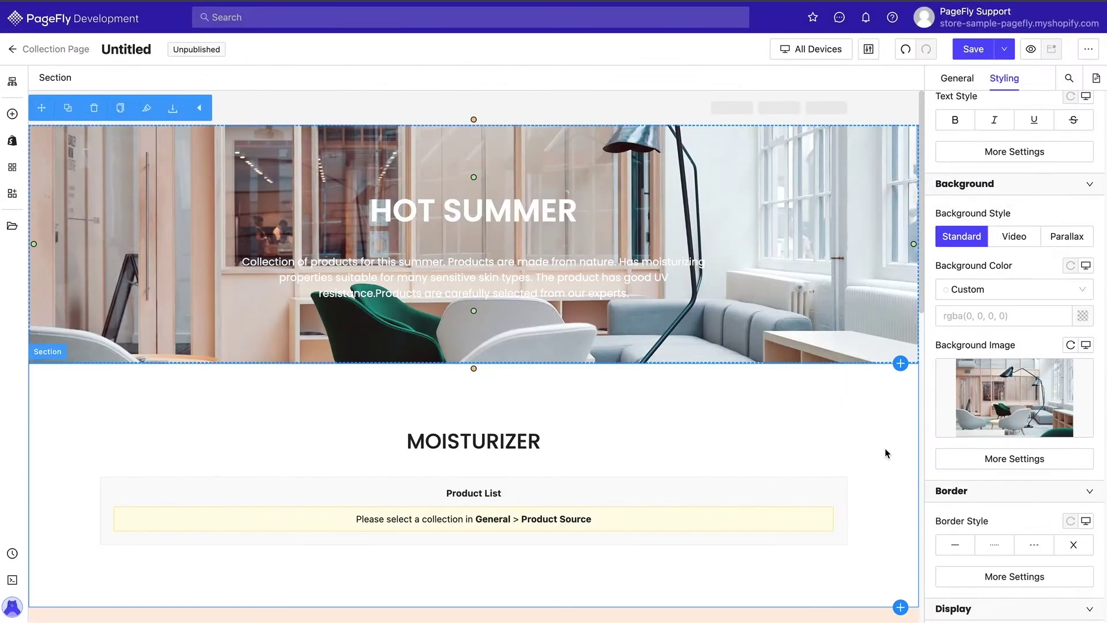
# Step: Set the background overlay colour's alpha to 40, giving rgba(0,0,0,0.4)
pyautogui.click(981, 458)
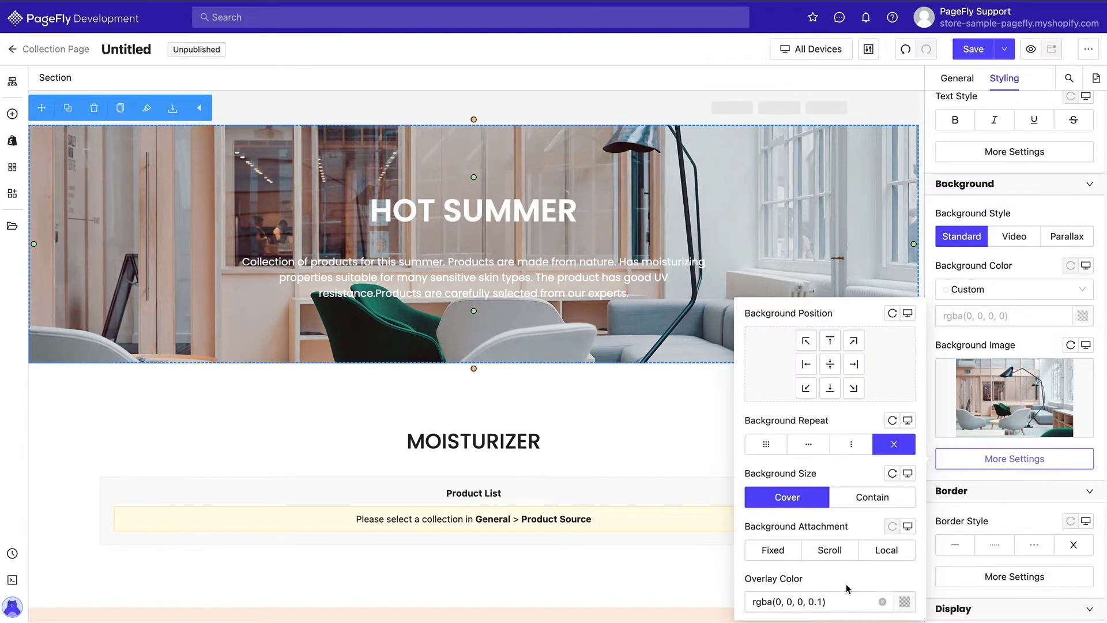
pyautogui.click(843, 602)
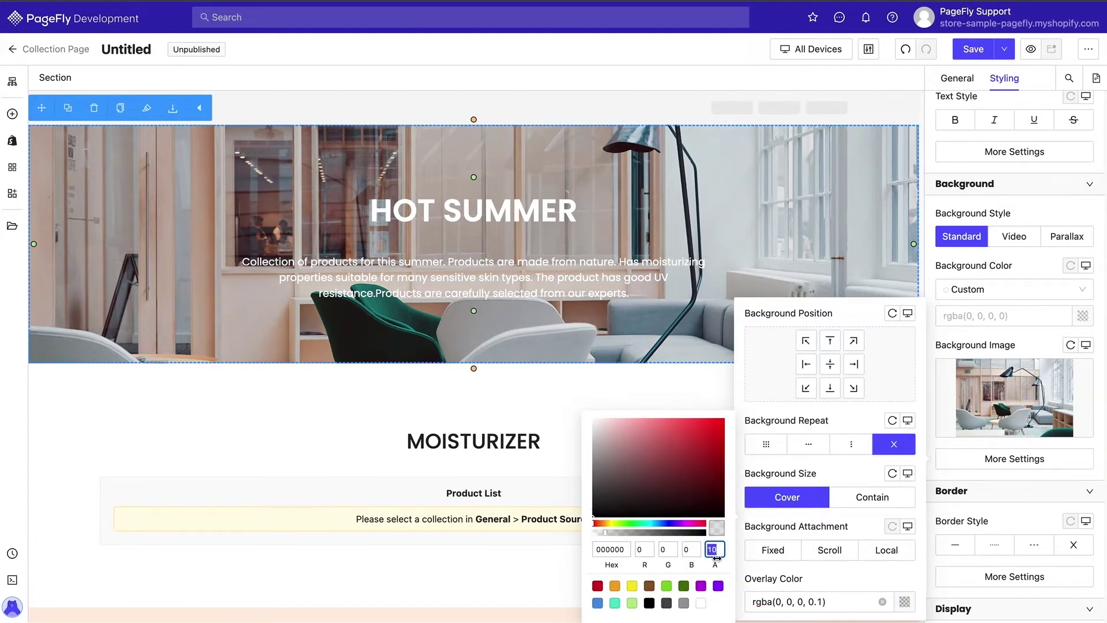
pyautogui.write('40')
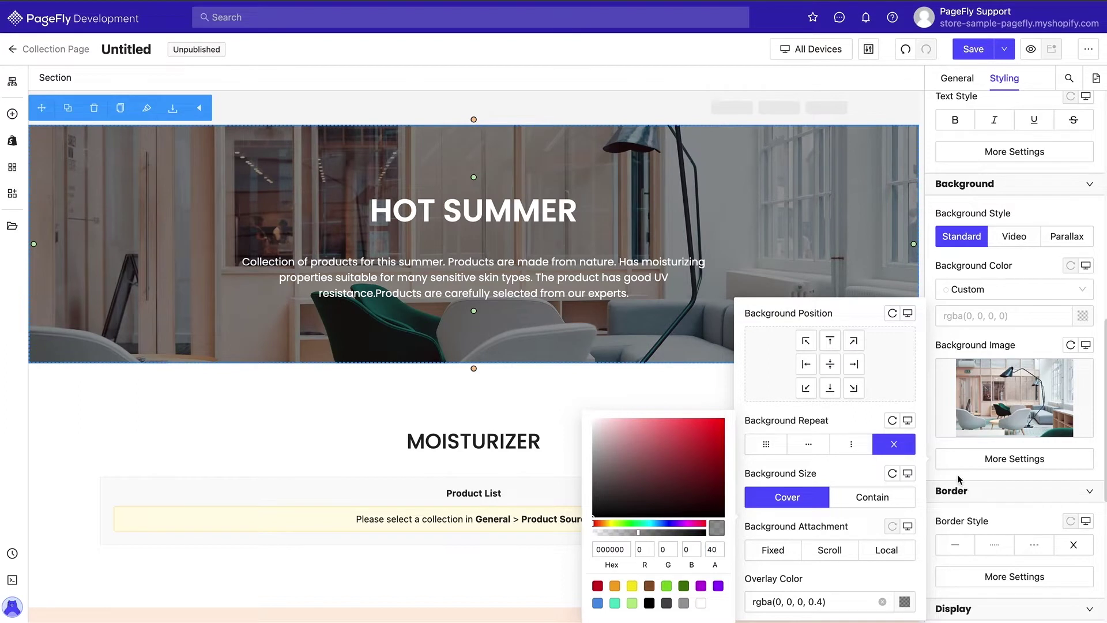
pyautogui.click(959, 479)
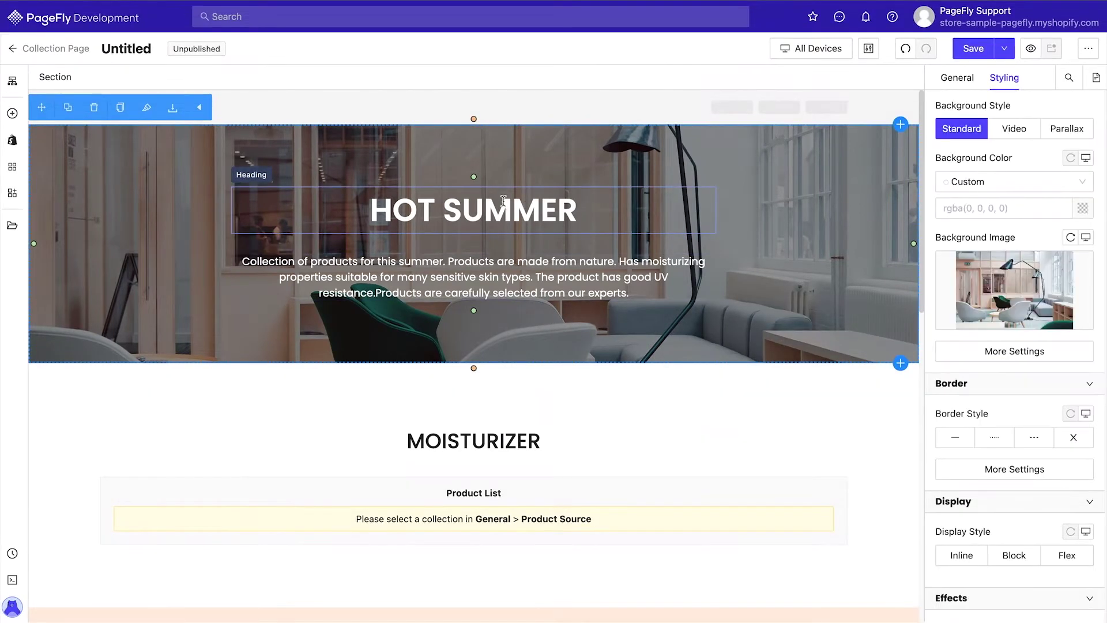
# Step: Change the HOT SUMMER heading to 'WE SELL EVERYTHING'
pyautogui.click(503, 200)
pyautogui.doubleClick(502, 200)
pyautogui.write('W')
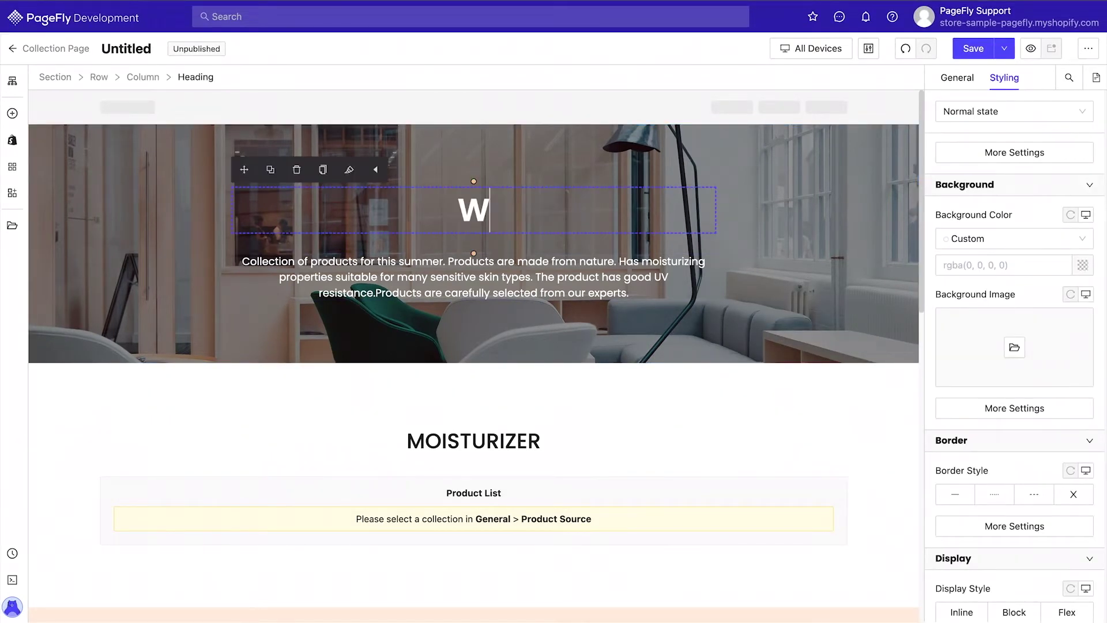
pyautogui.write('E SELL EVERYTHING')
# Step: Replace the hero description with the furniture, camera gears, flowers and backpacks sentence
pyautogui.click(467, 271)
pyautogui.doubleClick(467, 271)
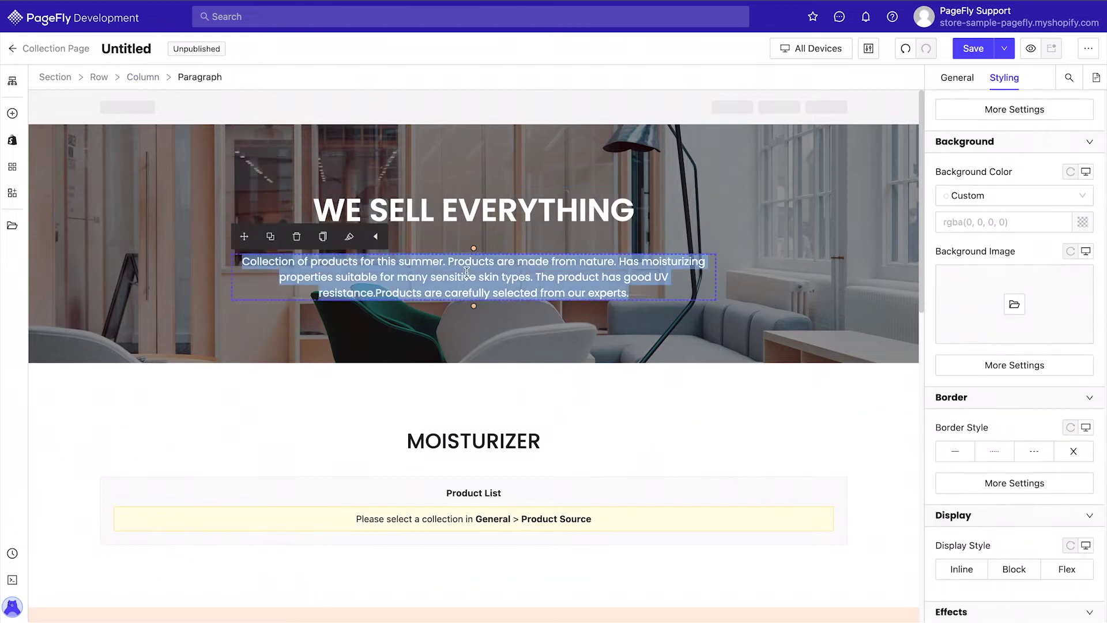
pyautogui.write('our')
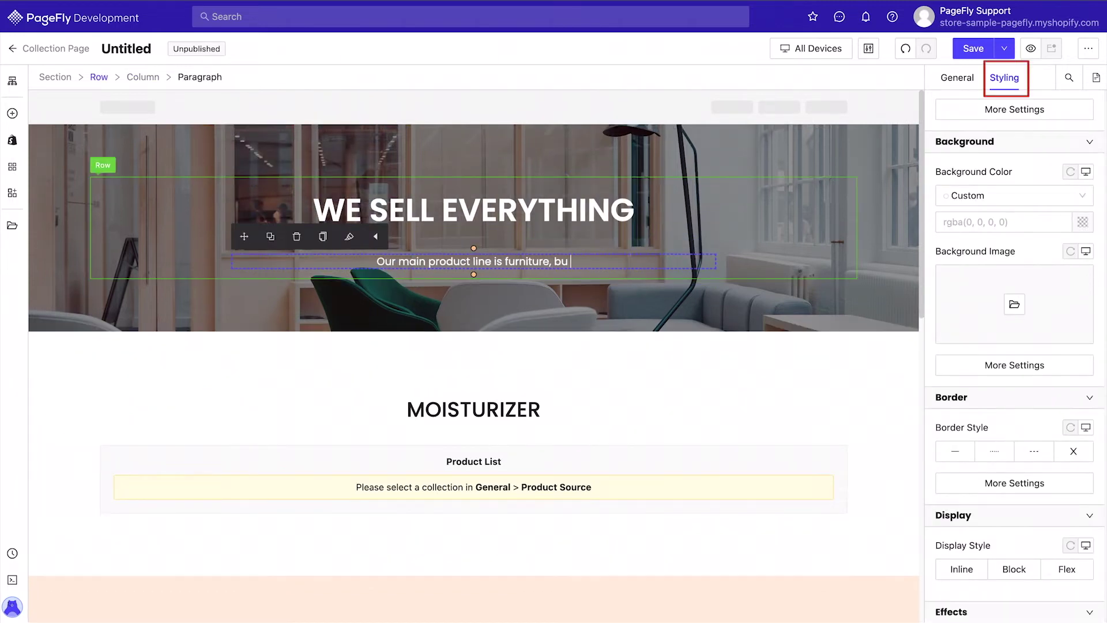
pyautogui.write('mera gears and flowers and backpacks.')
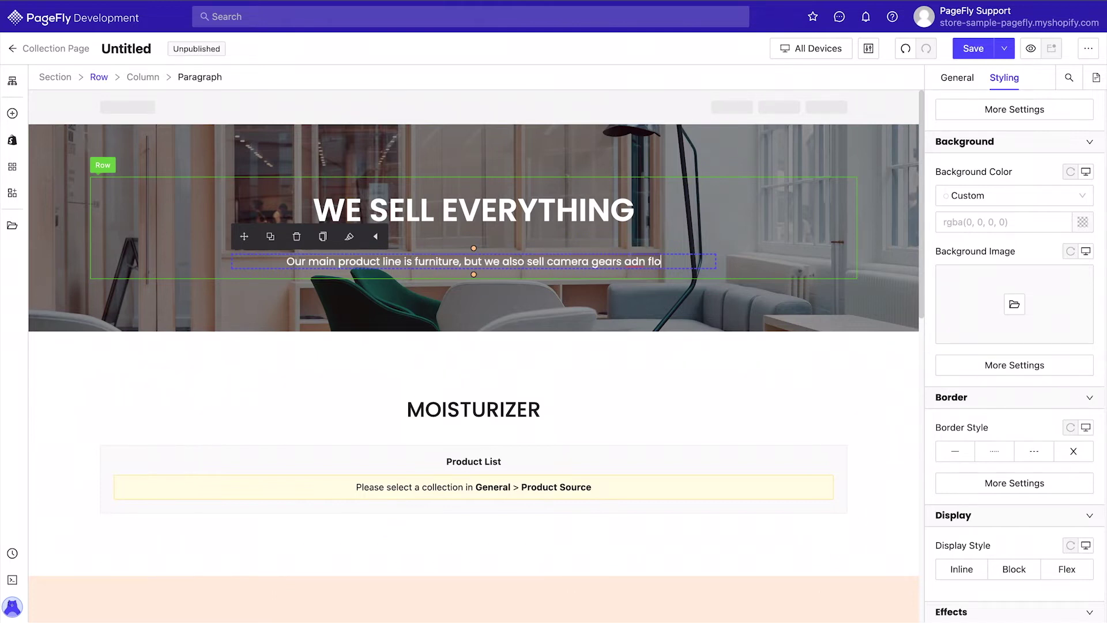
pyautogui.click(721, 162)
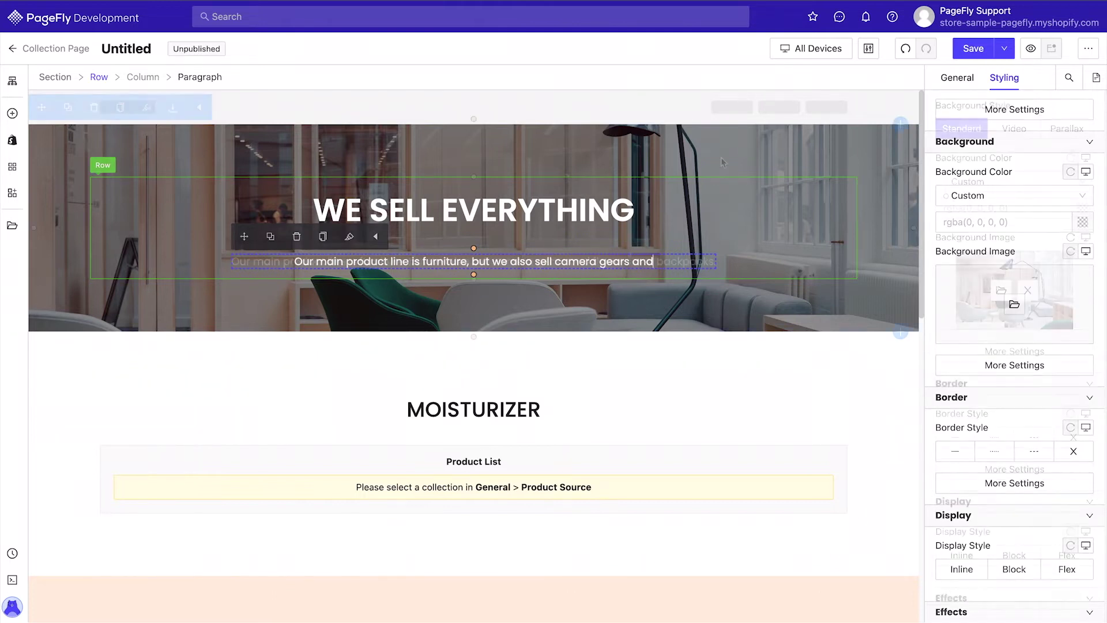
# Step: Add a Button element below the hero description
pyautogui.click(13, 114)
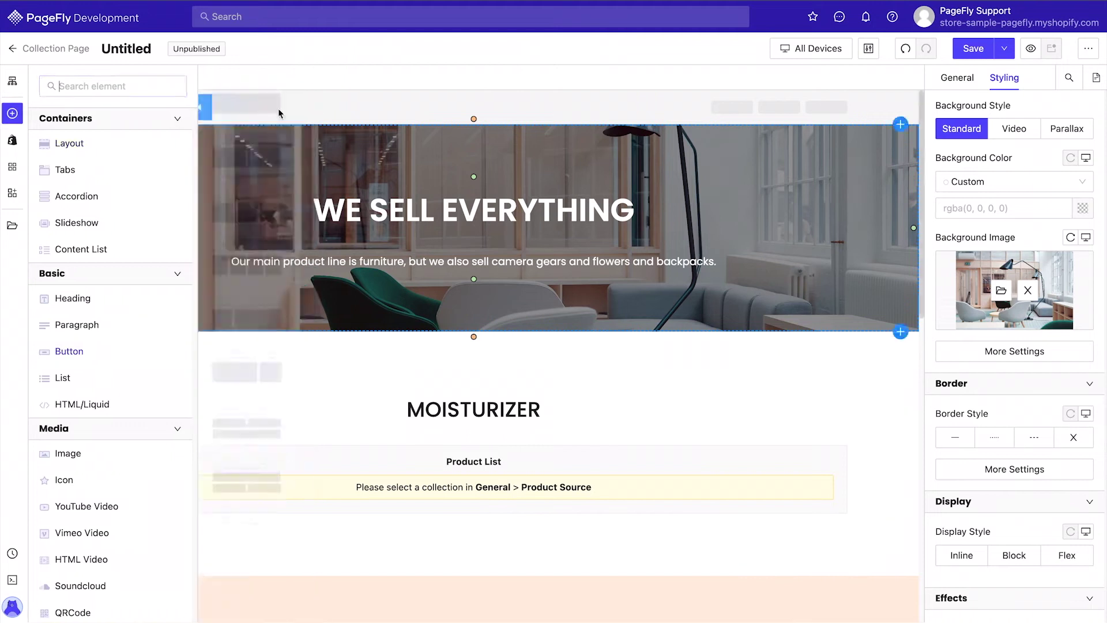
pyautogui.moveTo(173, 351)
pyautogui.moveTo(289, 240); pyautogui.dragTo(458, 278)
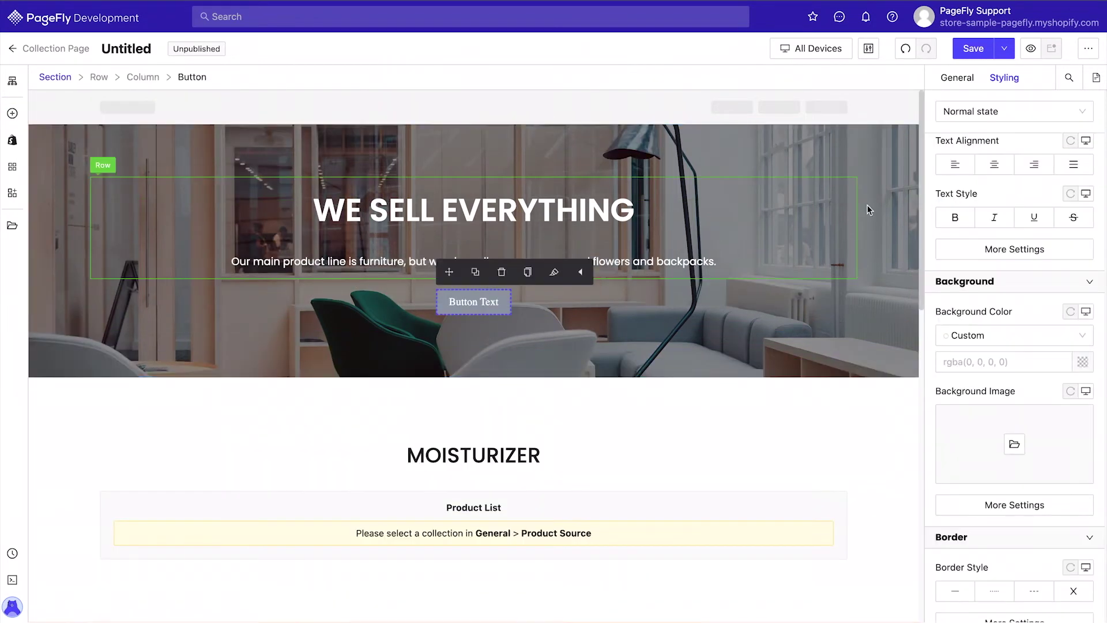
# Step: Set the button's click action to Go To URL, linked to the Brookwood collection
pyautogui.click(994, 478)
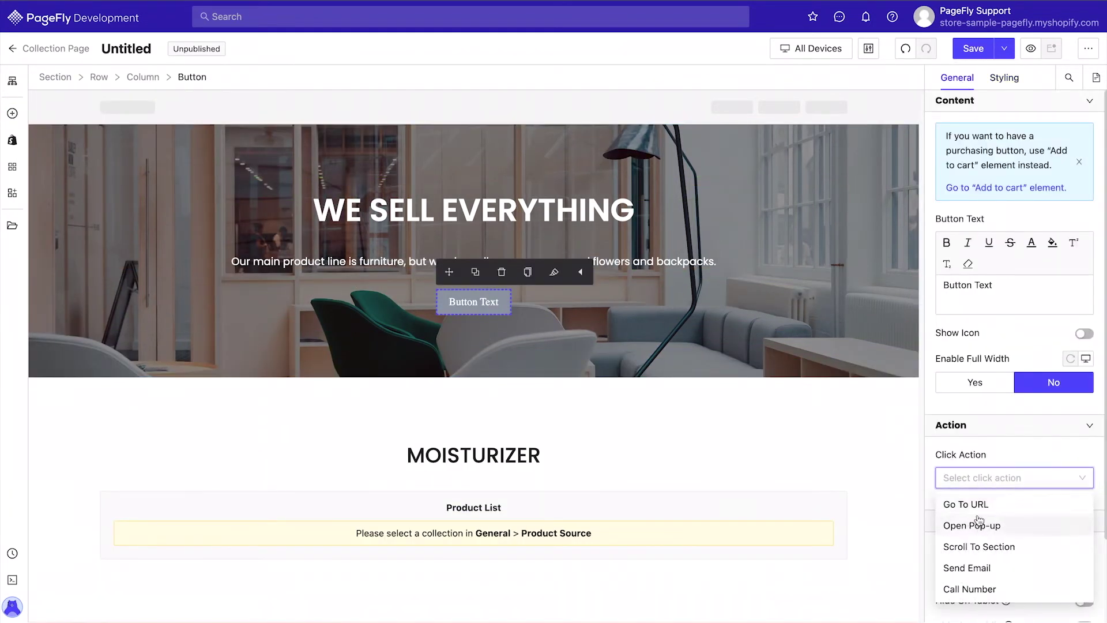
pyautogui.click(978, 505)
pyautogui.click(971, 533)
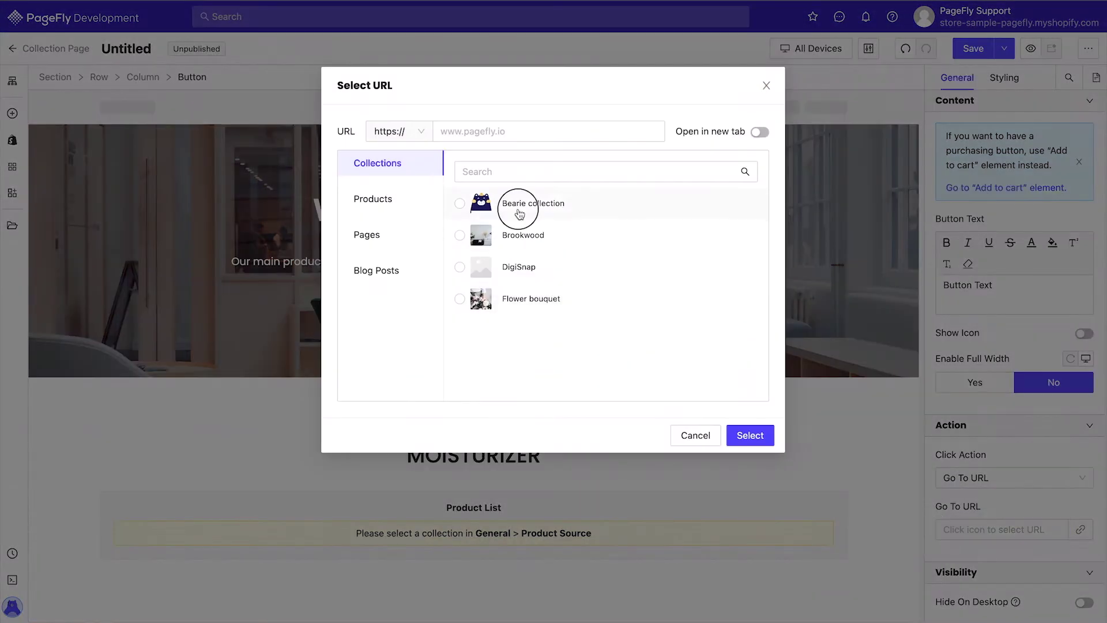
pyautogui.click(514, 213)
pyautogui.click(523, 236)
pyautogui.click(748, 435)
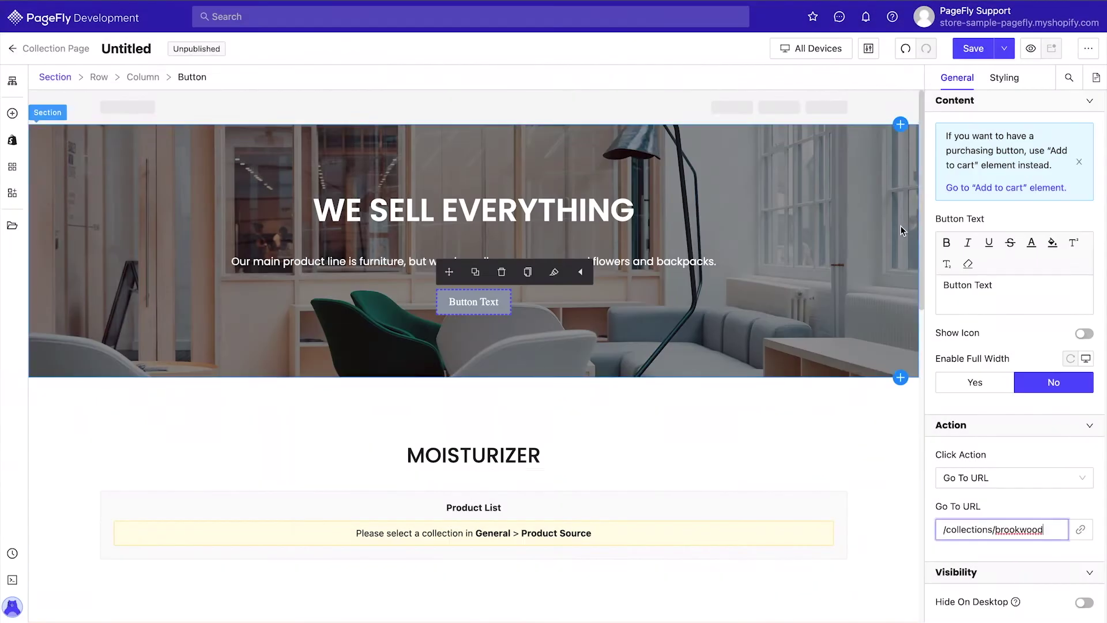
pyautogui.click(1003, 78)
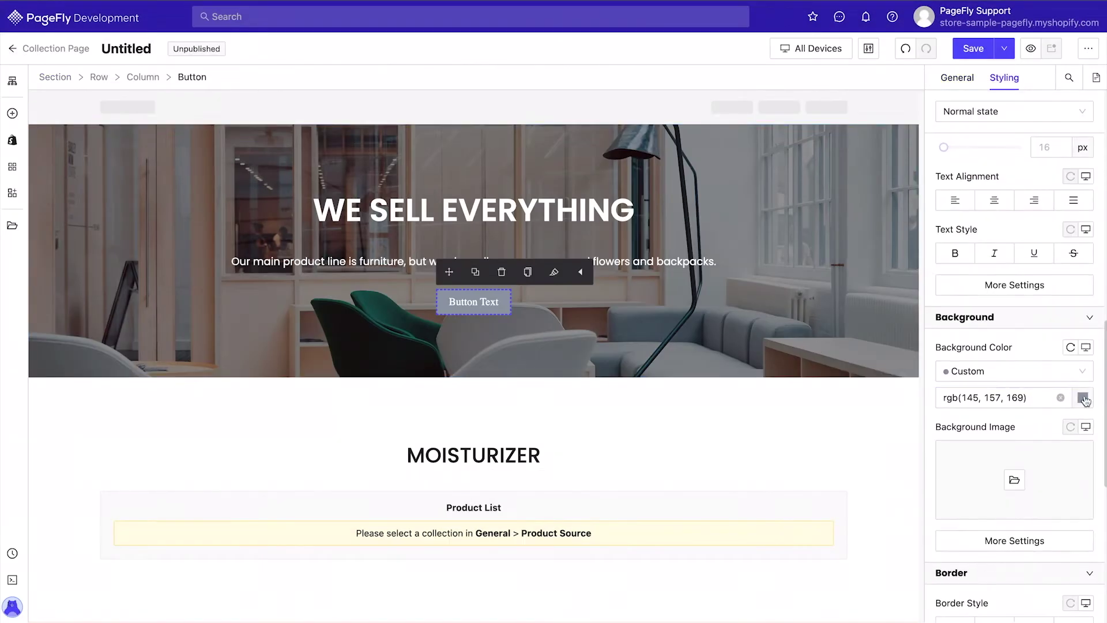
# Step: Set the hero button's background colour to red, rgb(208,2,27)
pyautogui.click(1083, 397)
pyautogui.scroll(-5, 998, 434)
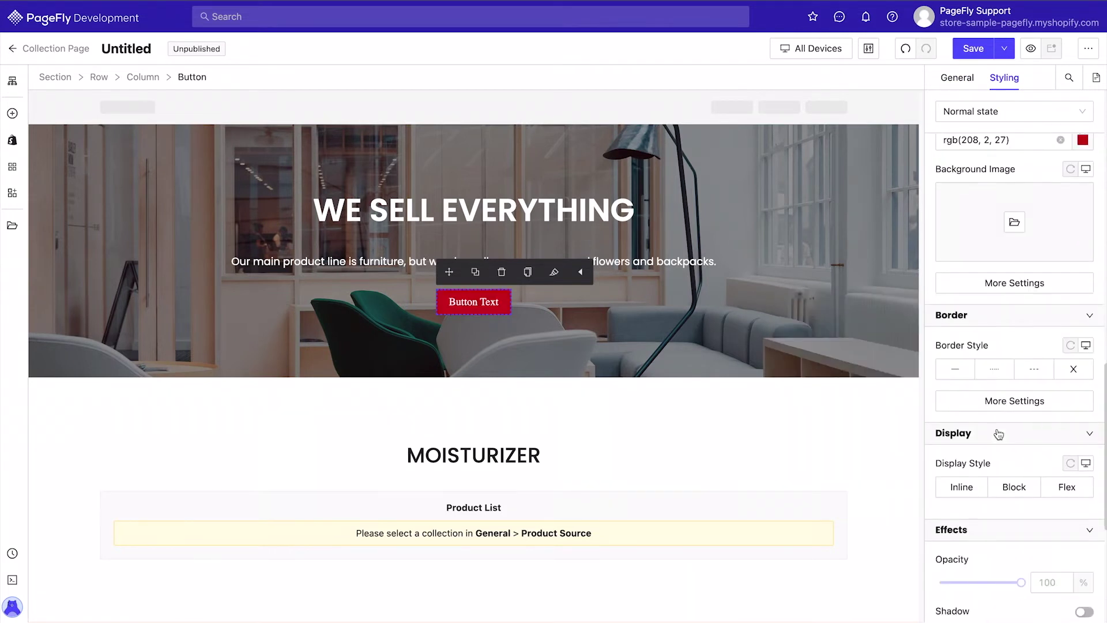
pyautogui.scroll(8, 998, 434)
# Step: Set the button font to Montserrat Alternates at 30 px
pyautogui.click(993, 298)
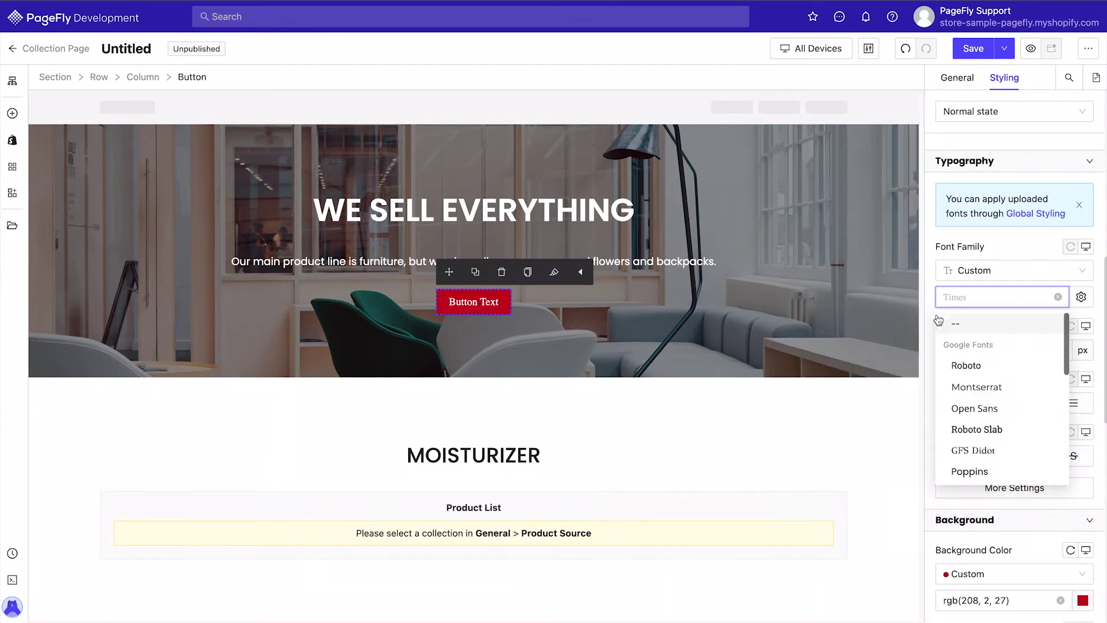
pyautogui.scroll(-6, 983, 427)
pyautogui.scroll(1, 998, 434)
pyautogui.scroll(-4, 988, 383)
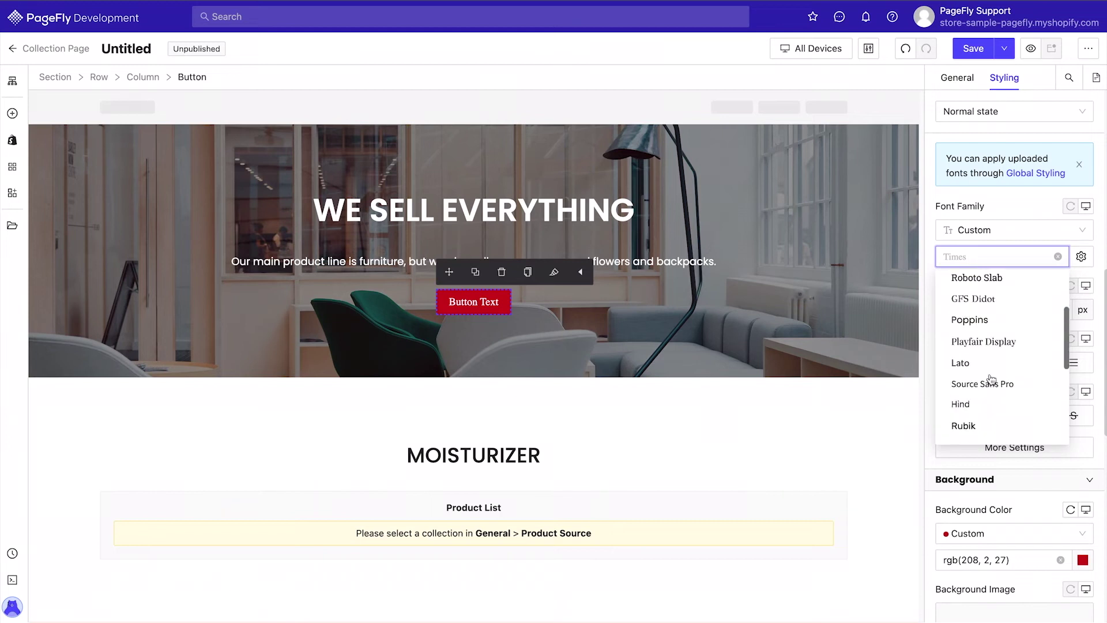
pyautogui.scroll(1, 989, 383)
pyautogui.scroll(-2, 990, 379)
pyautogui.scroll(-4, 990, 379)
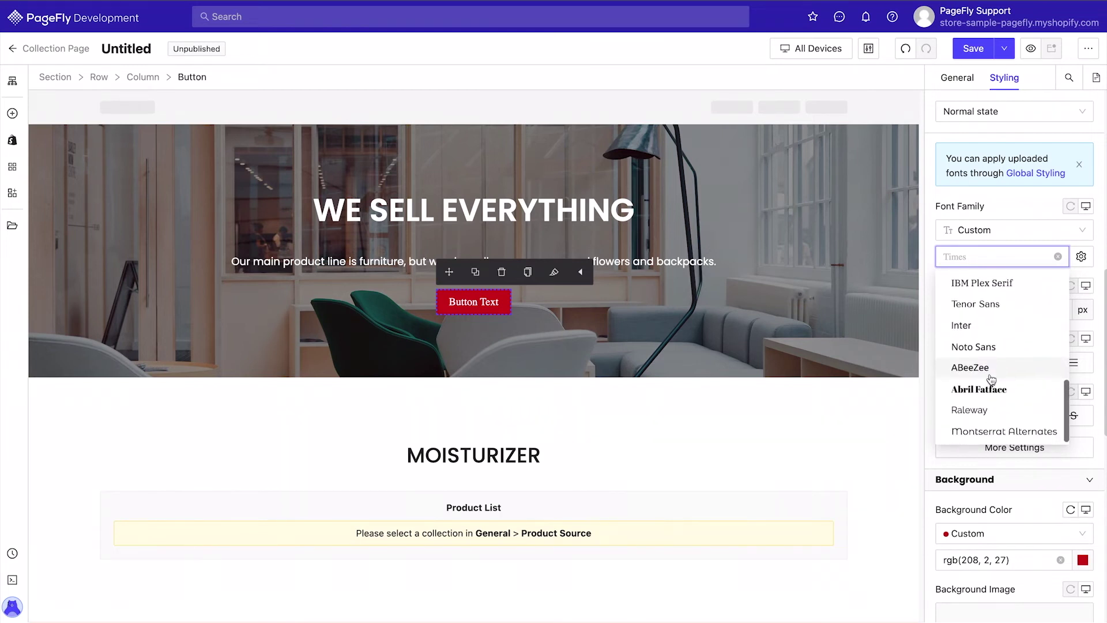
pyautogui.click(993, 432)
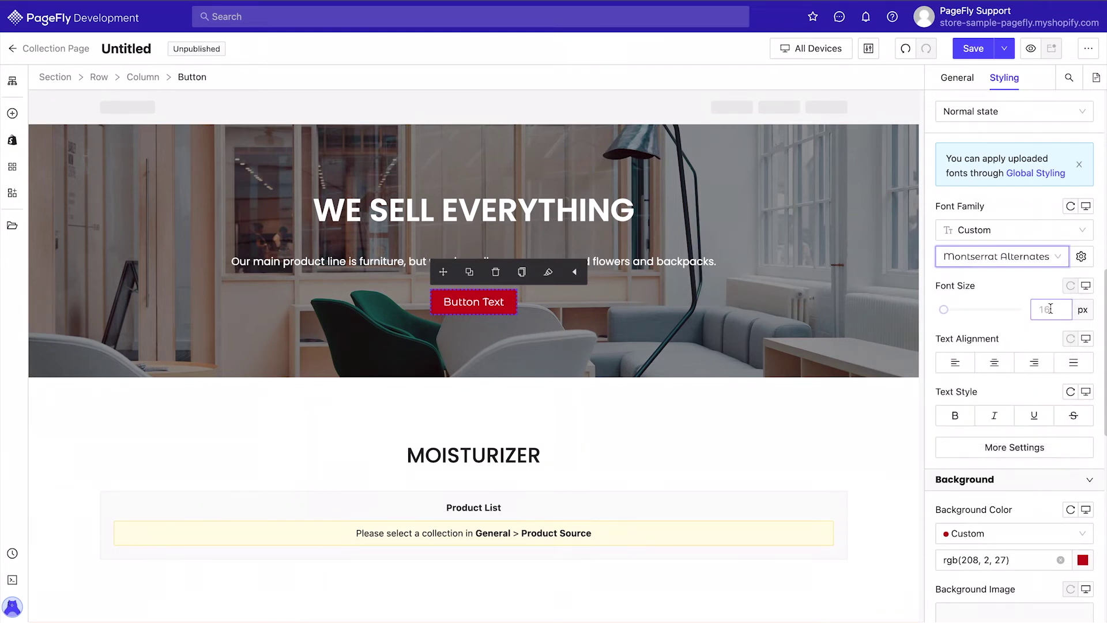
pyautogui.write('30')
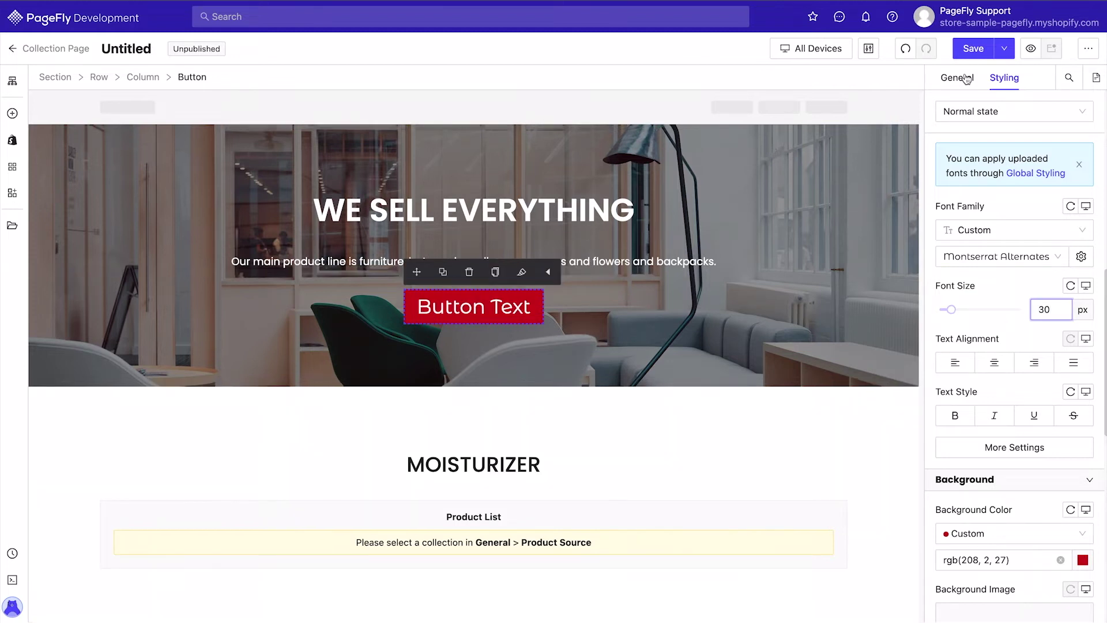
# Step: Change the button text to 'Discover now'
pyautogui.click(967, 79)
pyautogui.write('Discover now')
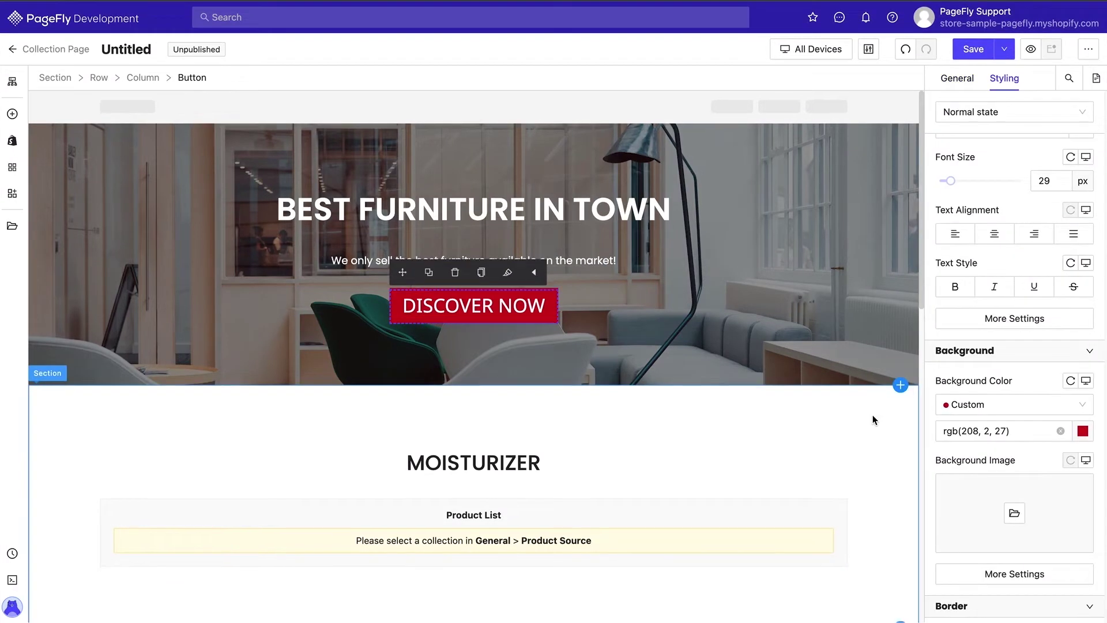
pyautogui.scroll(-3, 872, 417)
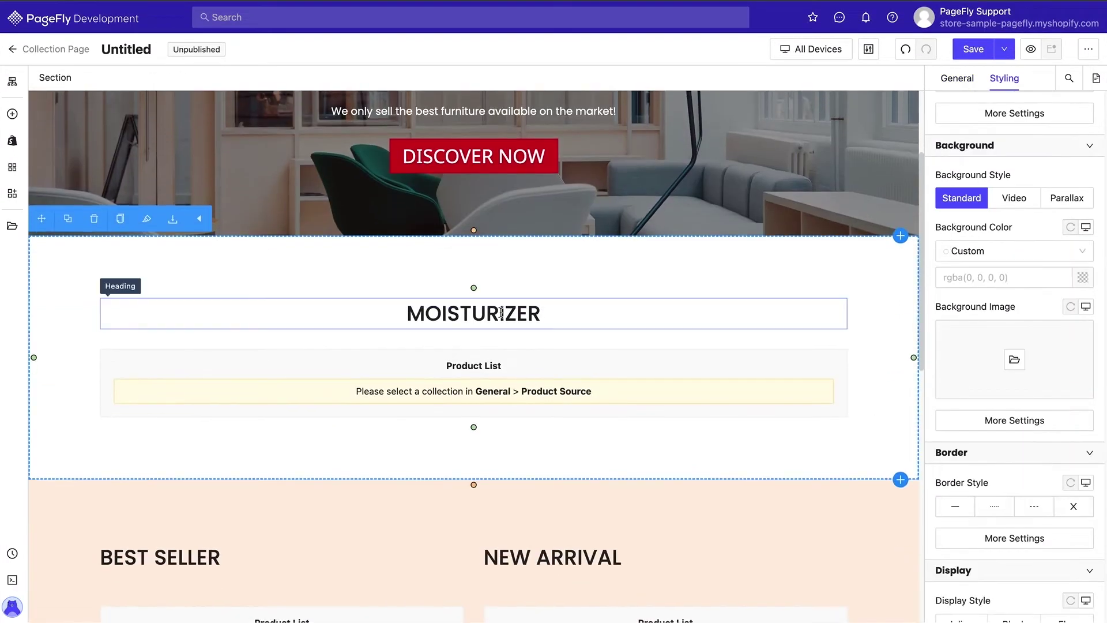
# Step: Rename the MOISTURIZER heading to BROOKWOOD
pyautogui.click(491, 311)
pyautogui.doubleClick(491, 312)
pyautogui.write('BROOKWOOD')
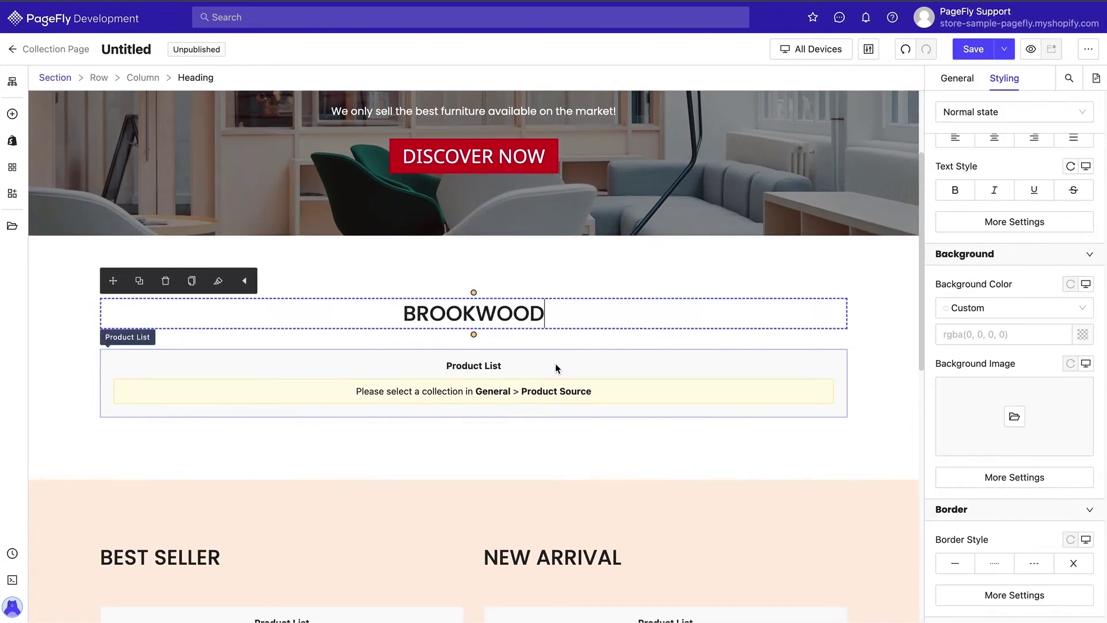
# Step: Set the product list's collection to Brookwood, with 4 items per loading
pyautogui.click(559, 367)
pyautogui.click(981, 212)
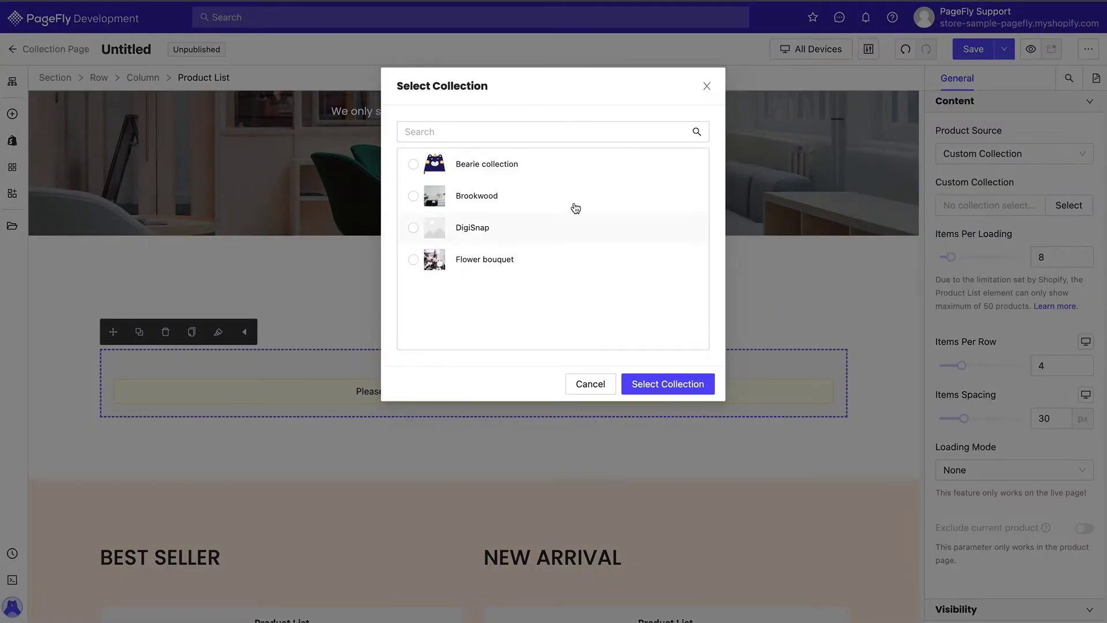
pyautogui.click(571, 193)
pyautogui.click(667, 383)
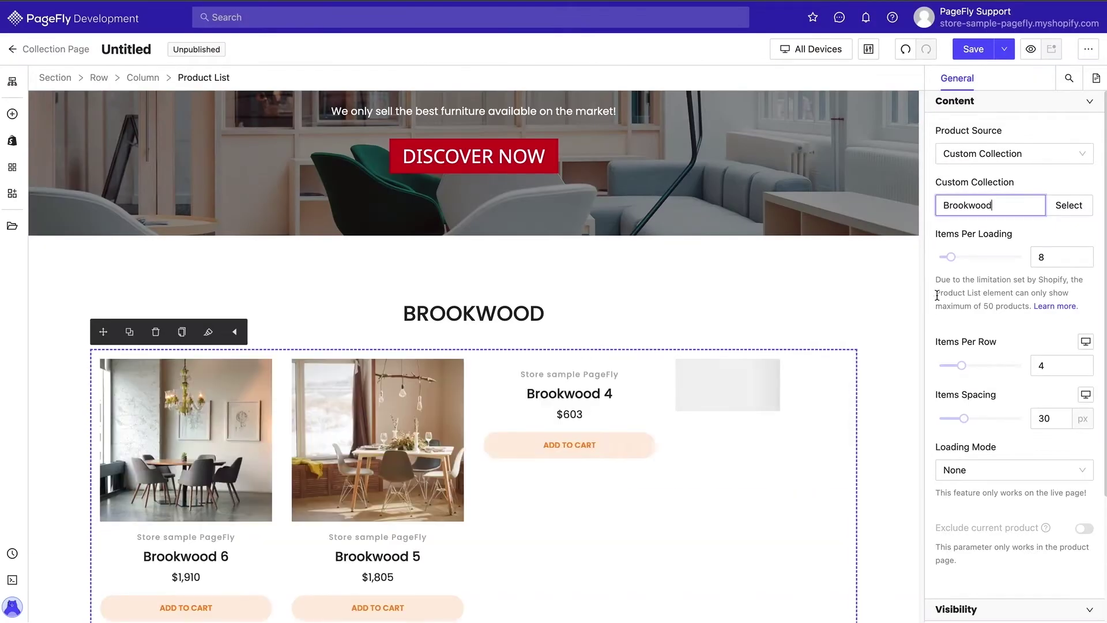
pyautogui.scroll(-5, 855, 369)
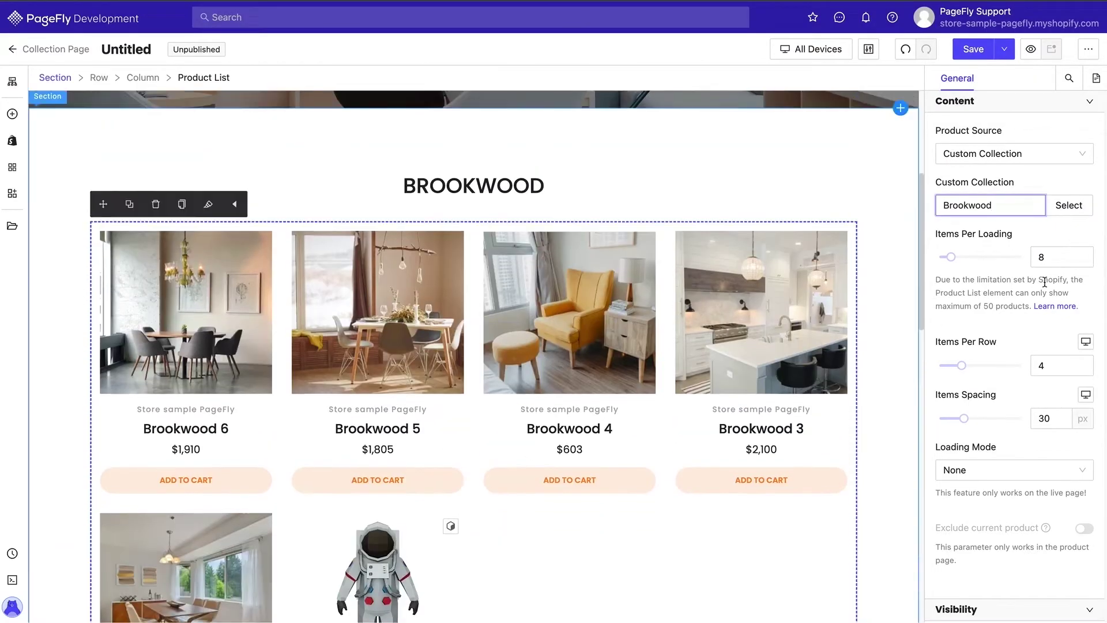
pyautogui.moveTo(1044, 256); pyautogui.dragTo(1025, 259)
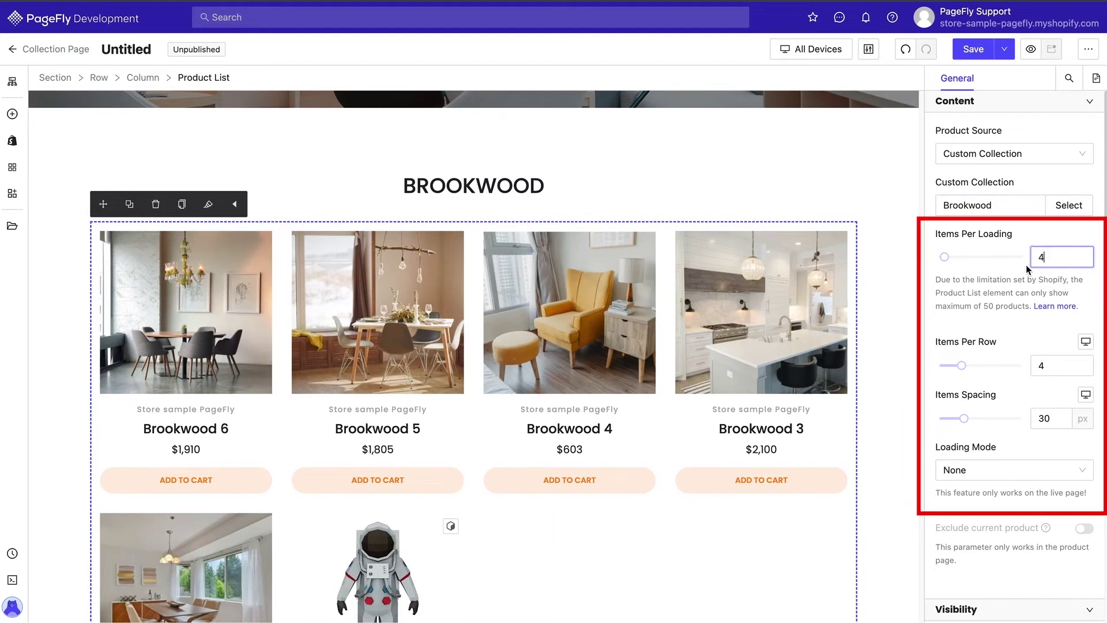
pyautogui.write('4')
pyautogui.press('Return')
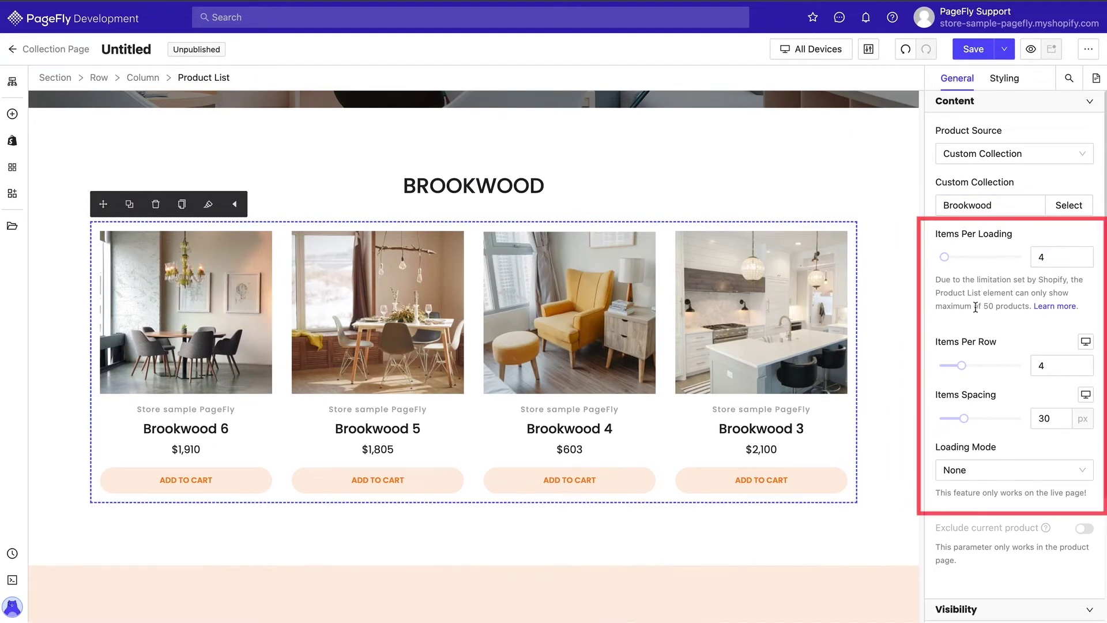
# Step: Make the product vendor text italic
pyautogui.click(414, 411)
pyautogui.click(1004, 78)
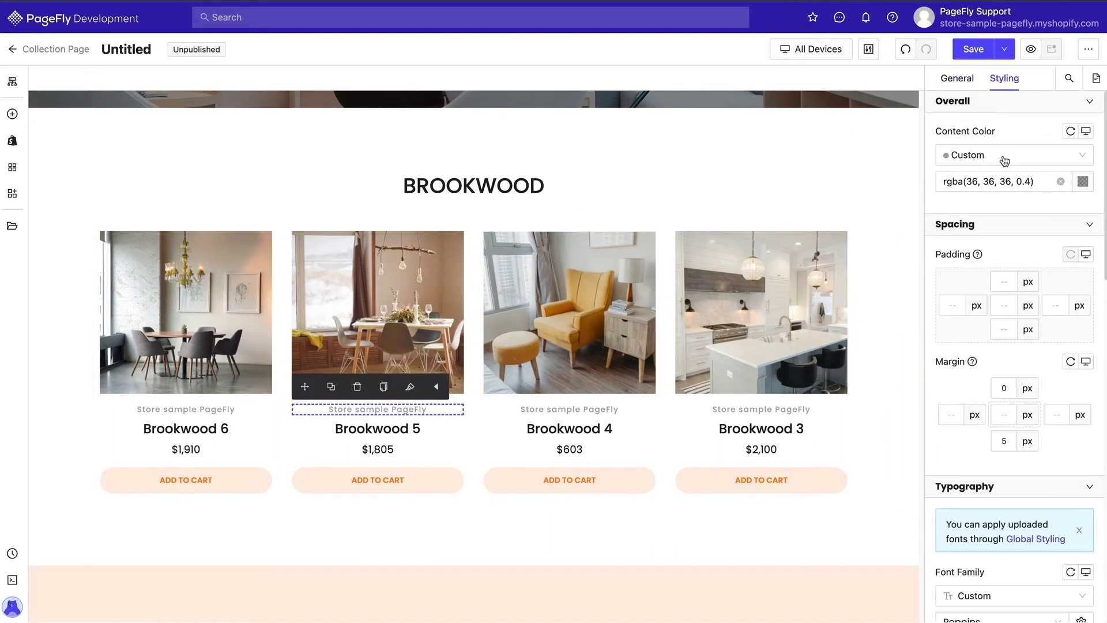
pyautogui.scroll(-6, 1015, 289)
pyautogui.click(994, 420)
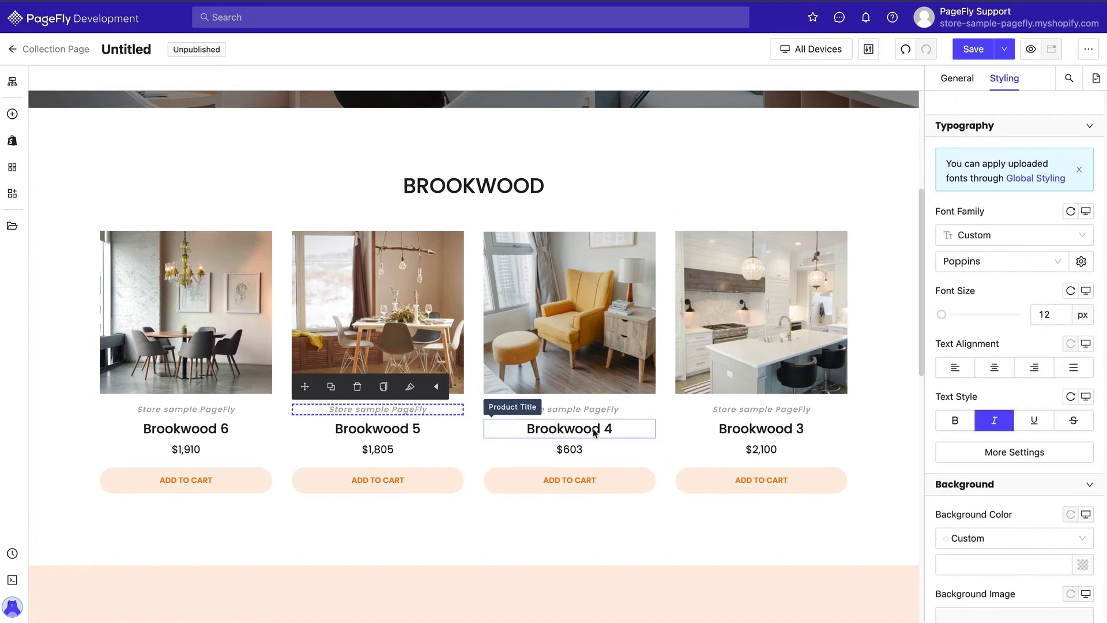
# Step: Enlarge the product titles to 26 px
pyautogui.click(562, 429)
pyautogui.scroll(-5, 1026, 403)
pyautogui.doubleClick(1044, 448)
pyautogui.write('26')
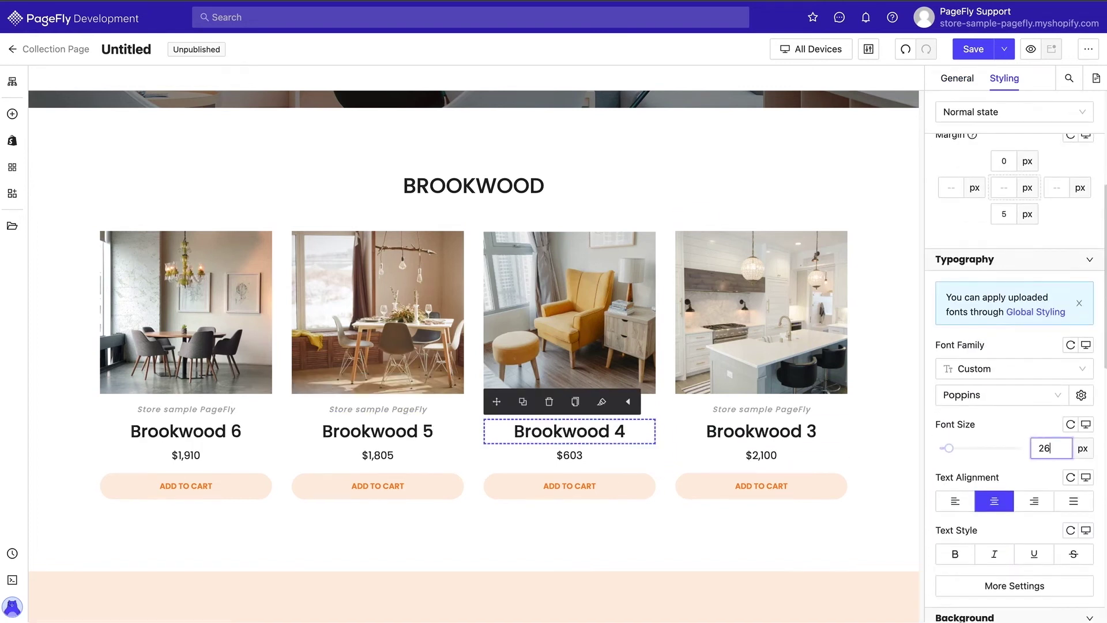
# Step: Change the price text colour to a red preset
pyautogui.click(749, 453)
pyautogui.scroll(1, 1016, 470)
pyautogui.scroll(4, 1015, 474)
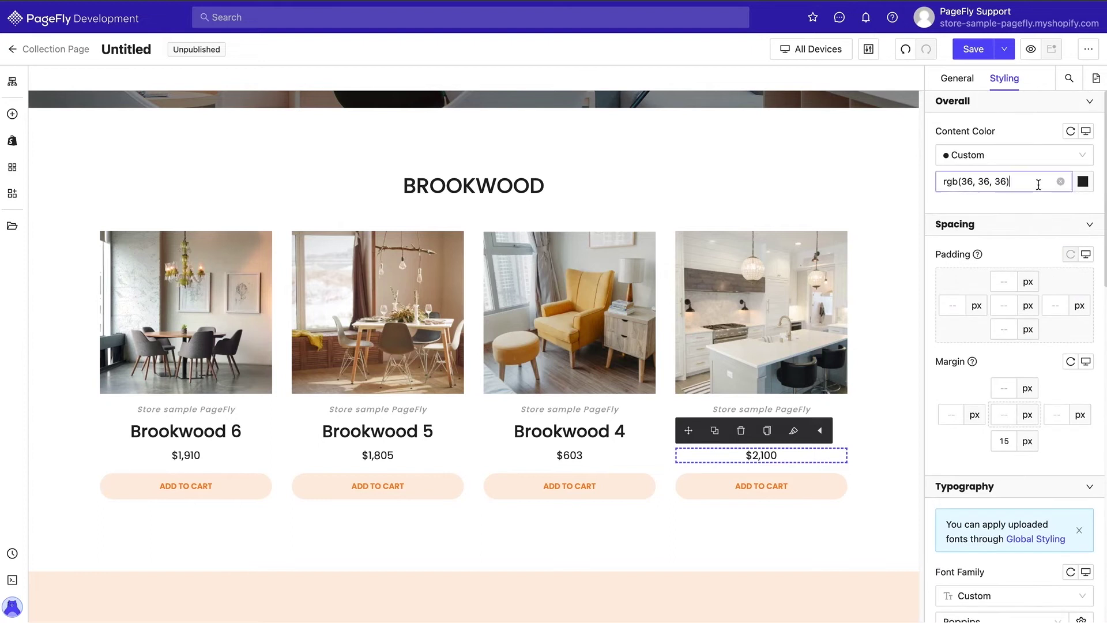
pyautogui.click(1038, 181)
pyautogui.click(788, 252)
pyautogui.click(946, 314)
# Step: In the normal state, give the Add to Cart buttons white text on a red background
pyautogui.click(807, 476)
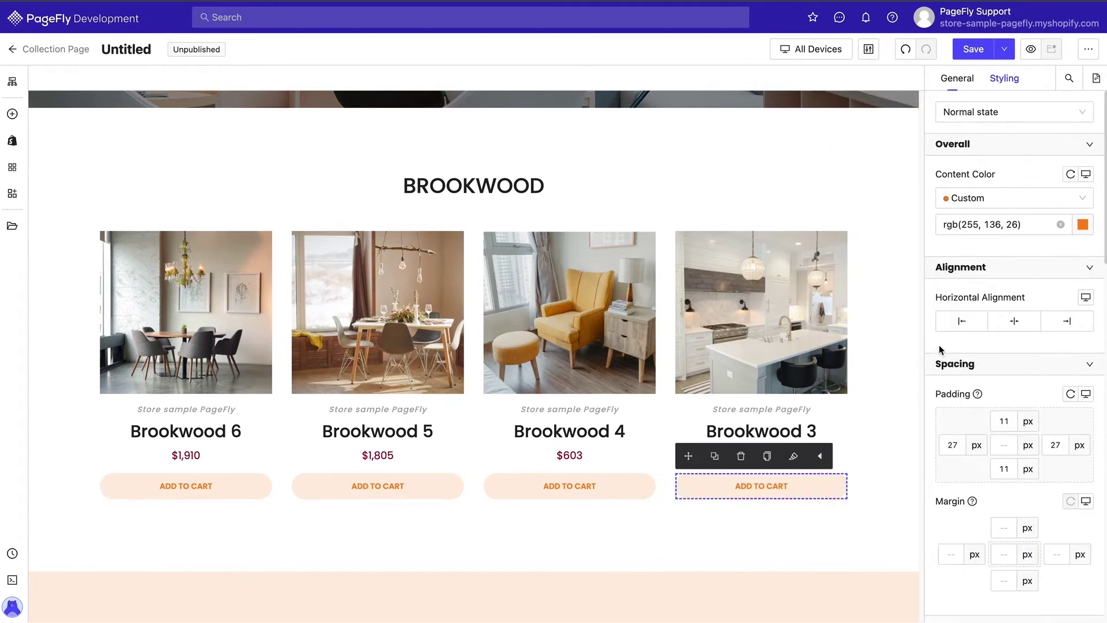
pyautogui.click(1025, 119)
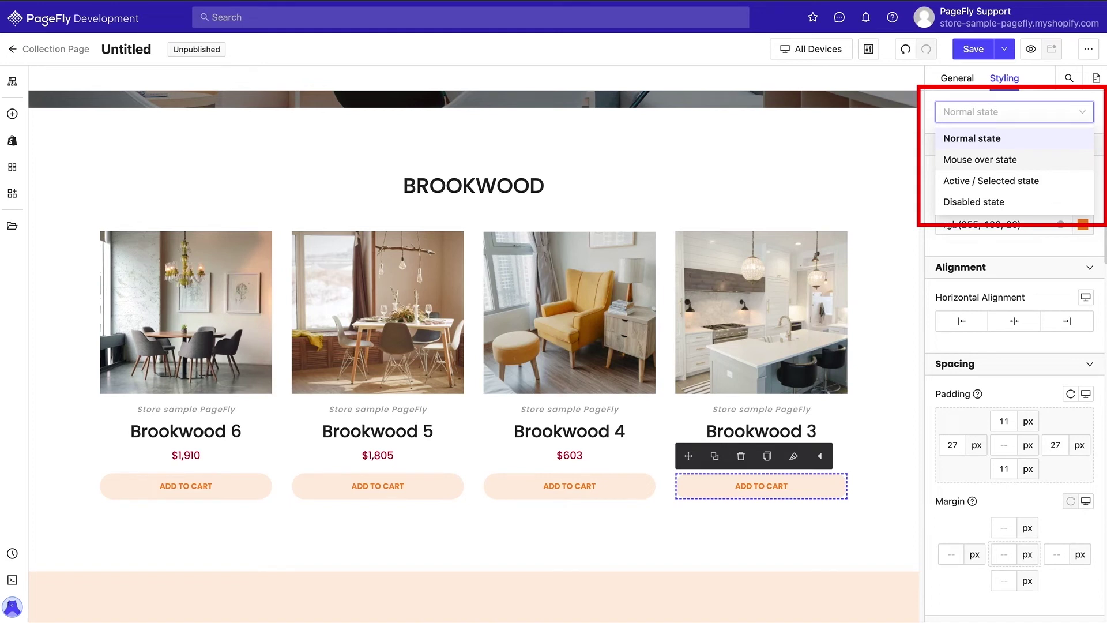
pyautogui.click(1049, 144)
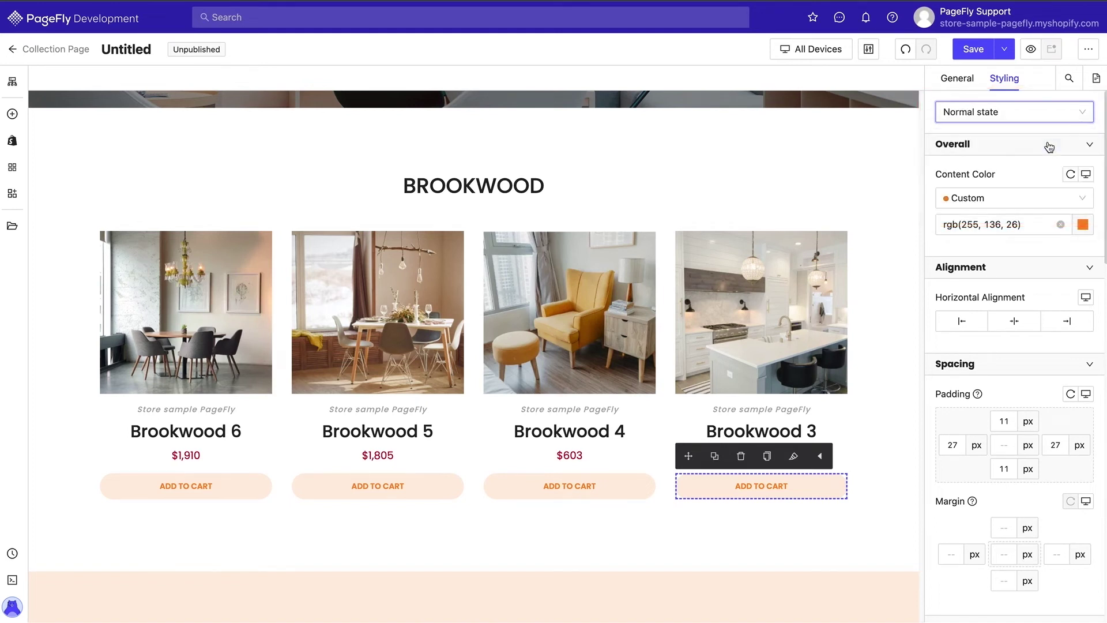
pyautogui.click(1003, 225)
pyautogui.scroll(-10, 1001, 334)
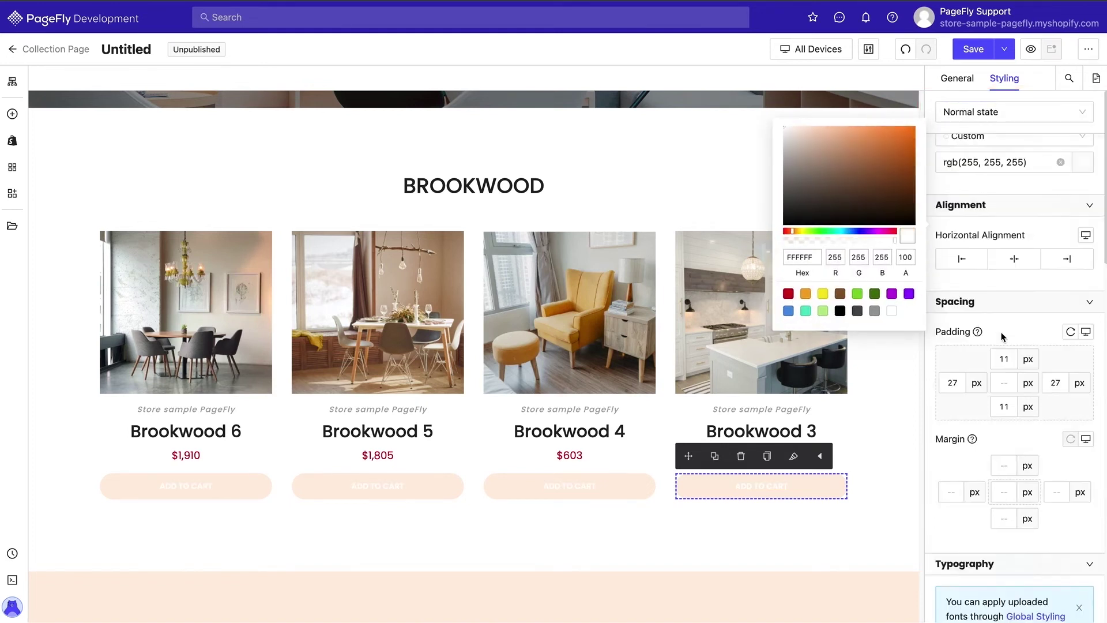
pyautogui.click(1083, 452)
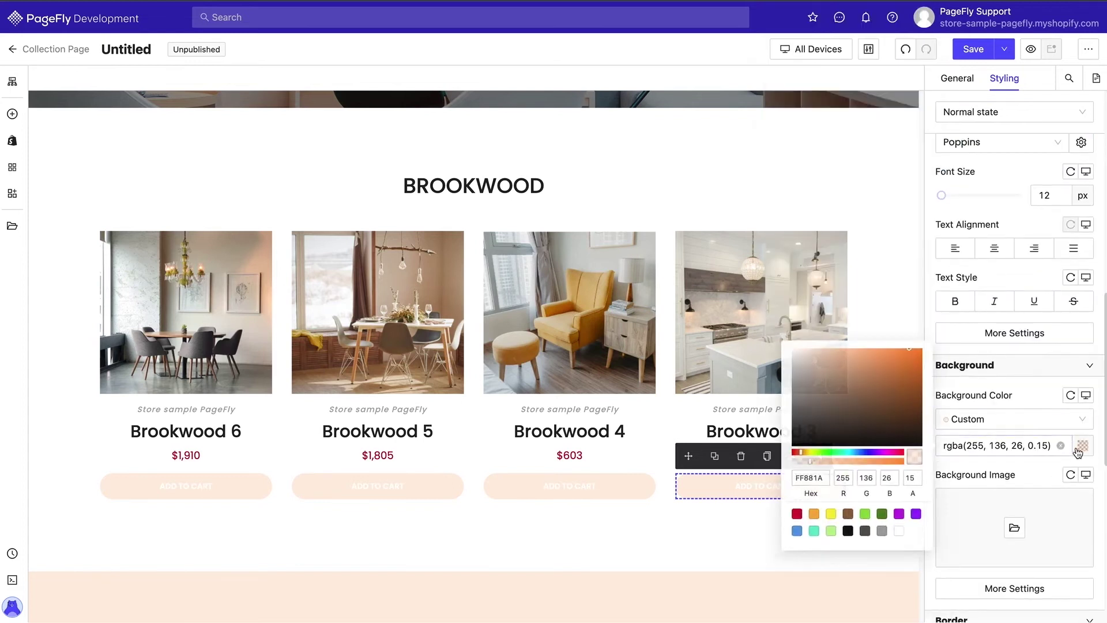
pyautogui.click(789, 512)
pyautogui.click(993, 392)
# Step: In the mouse-over state, give the buttons red text on a white background
pyautogui.click(1022, 118)
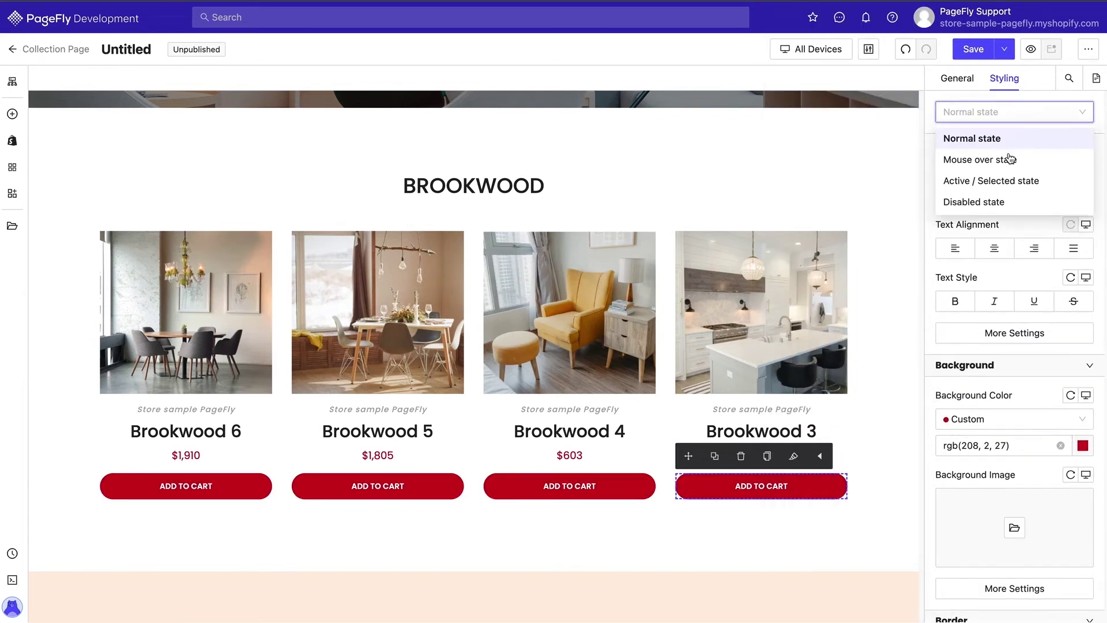
pyautogui.click(1003, 156)
pyautogui.scroll(10, 1040, 267)
pyautogui.click(1083, 231)
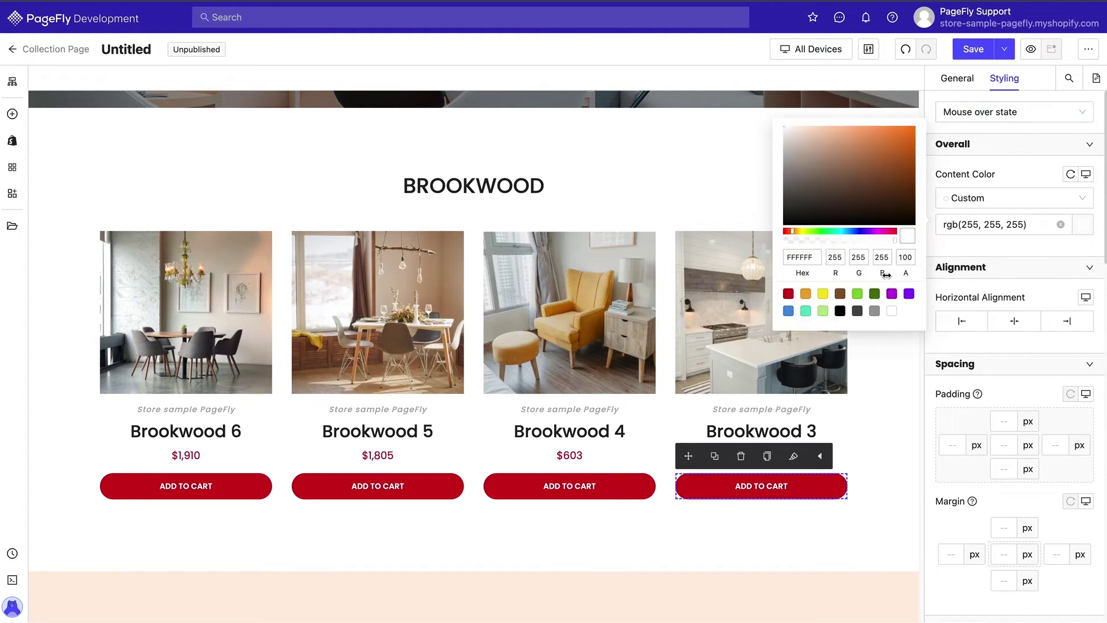
pyautogui.click(790, 300)
pyautogui.click(988, 294)
pyautogui.scroll(-6, 994, 294)
pyautogui.scroll(-4, 994, 294)
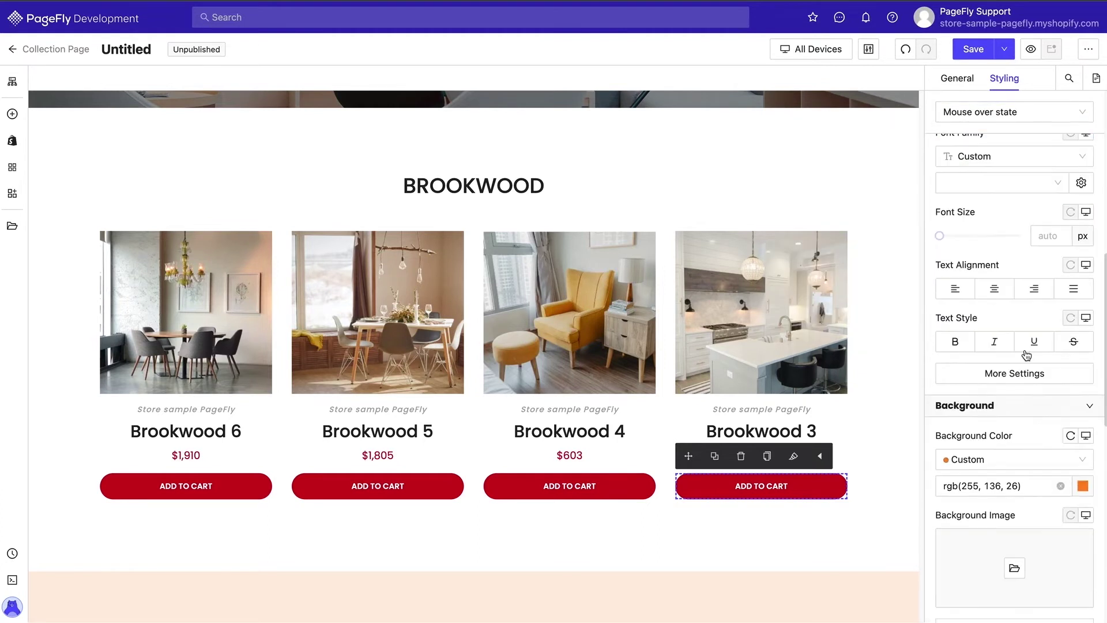
pyautogui.click(1082, 486)
# Step: Give the Brookwood section an orange background faded to 27% opacity
pyautogui.click(986, 512)
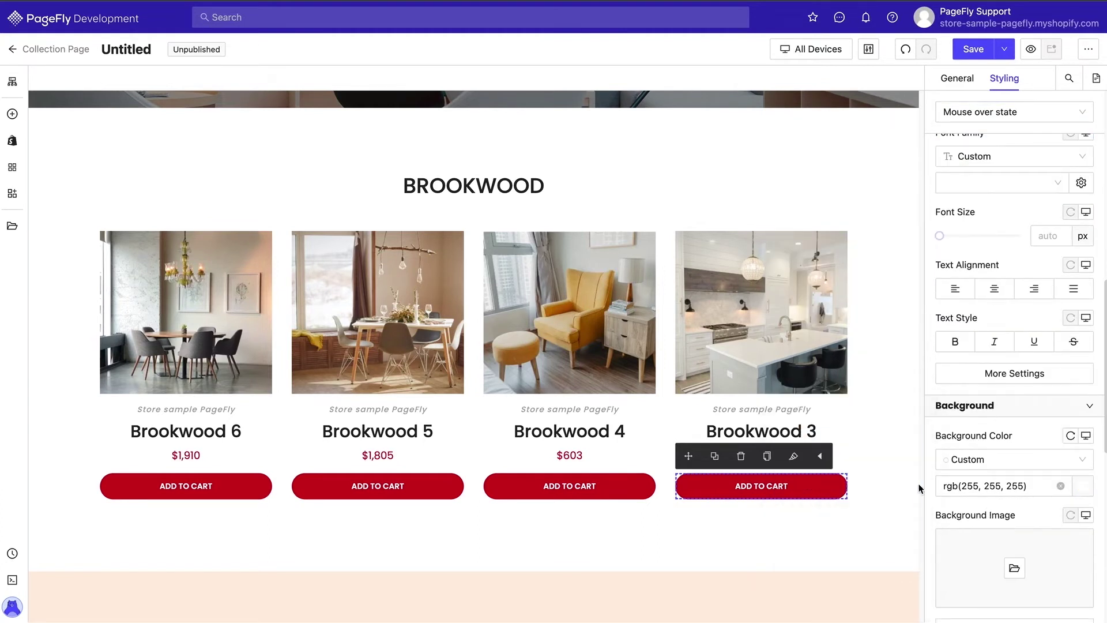
pyautogui.click(918, 489)
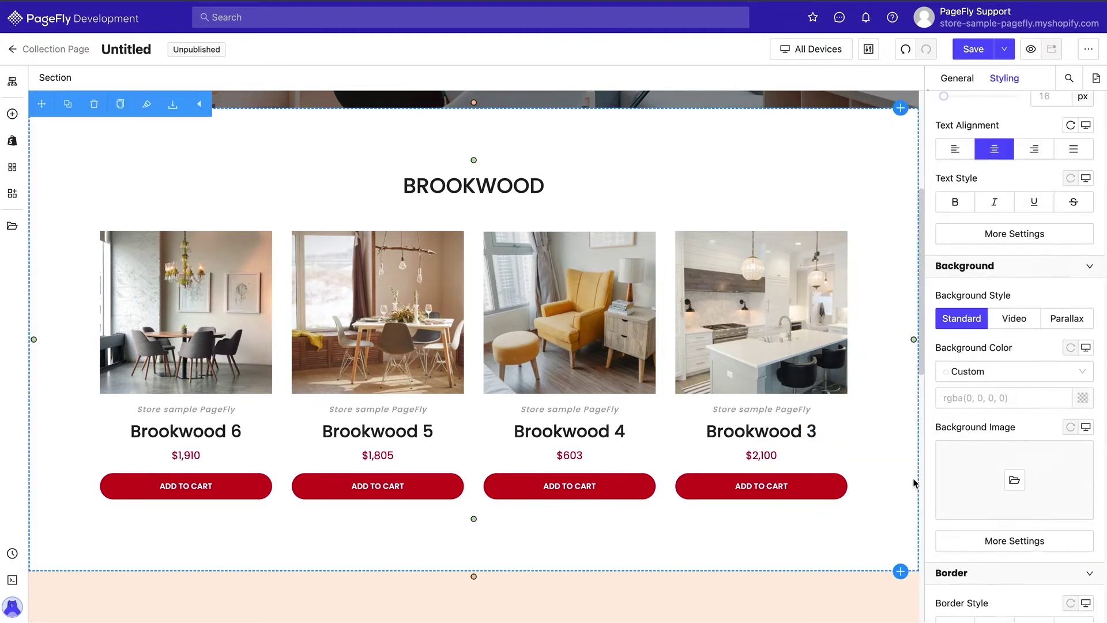
pyautogui.click(1049, 396)
pyautogui.click(806, 468)
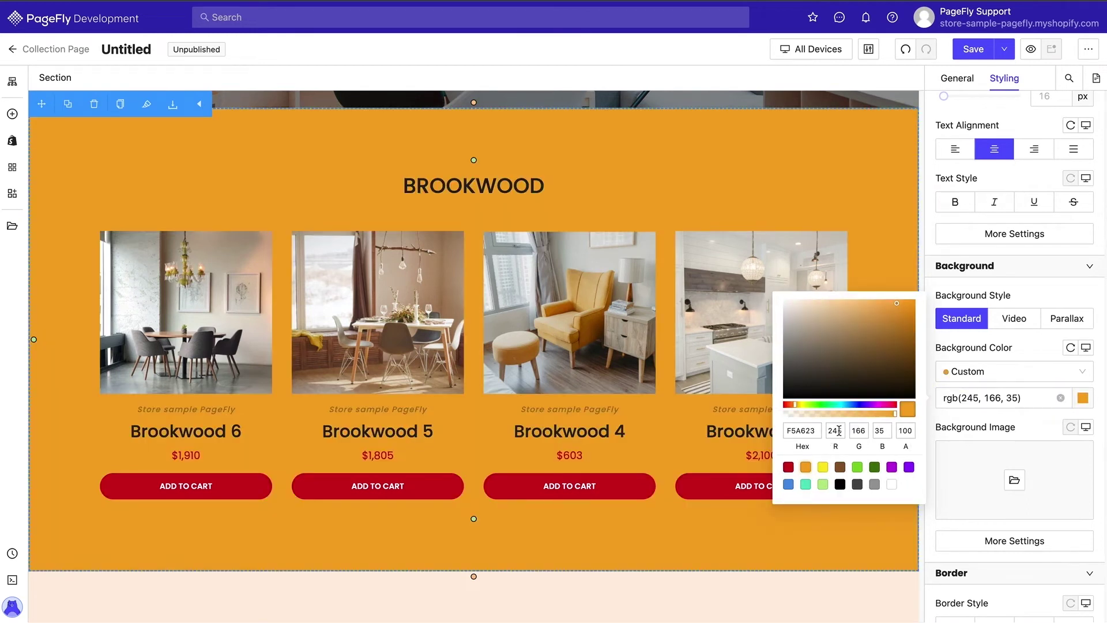
pyautogui.moveTo(851, 420); pyautogui.dragTo(814, 419)
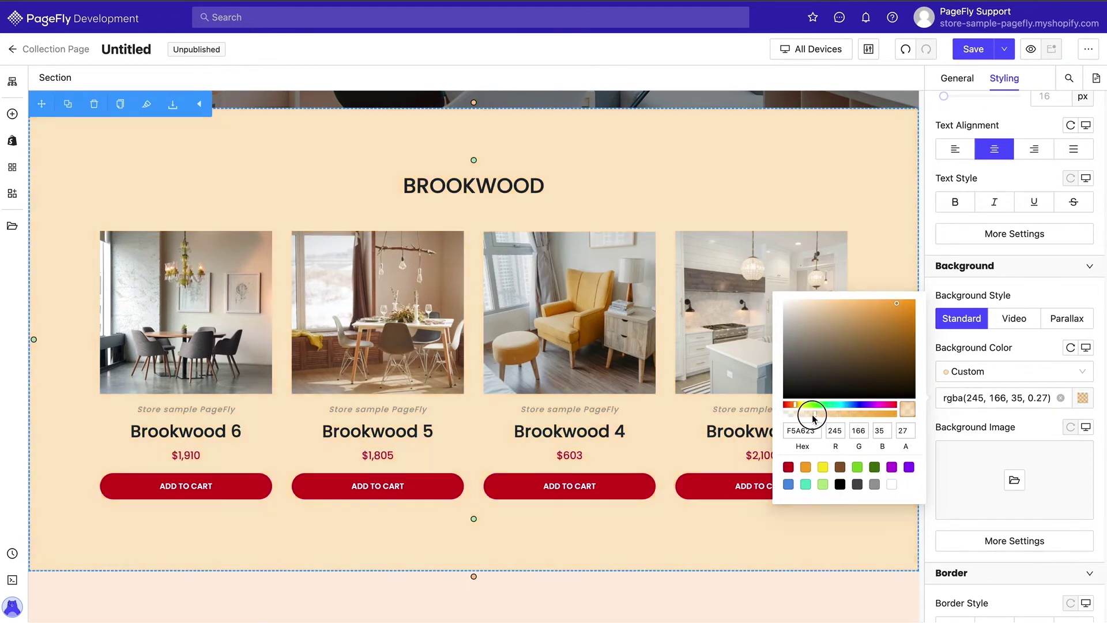
pyautogui.click(950, 411)
# Step: Copy the red Add to Cart style onto the tote bag and bouquet buttons
pyautogui.scroll(-6, 868, 422)
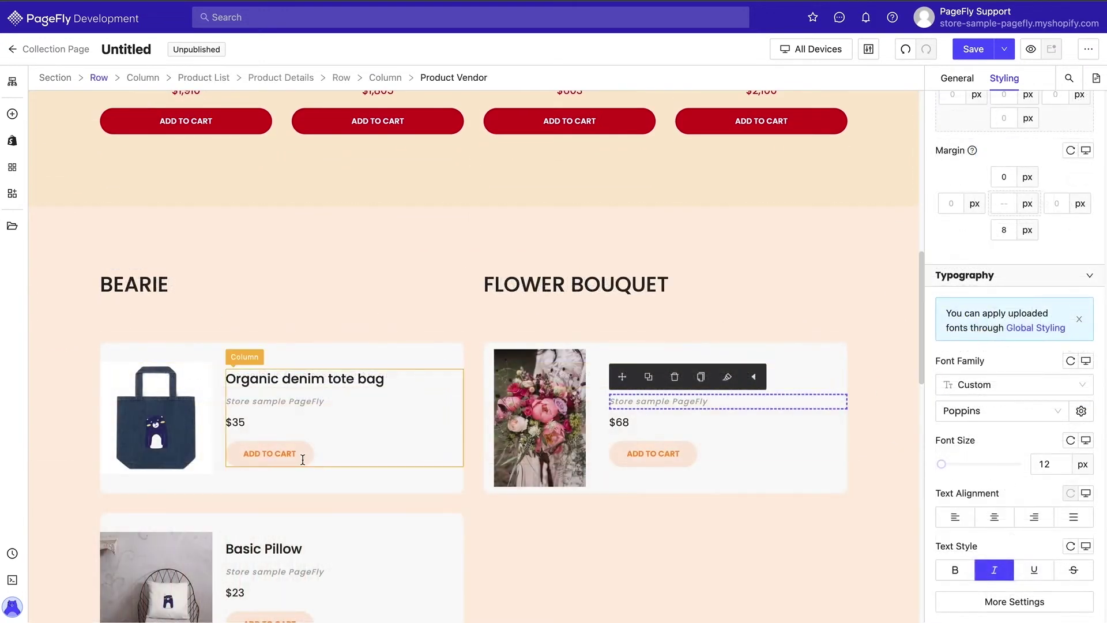
pyautogui.click(429, 123)
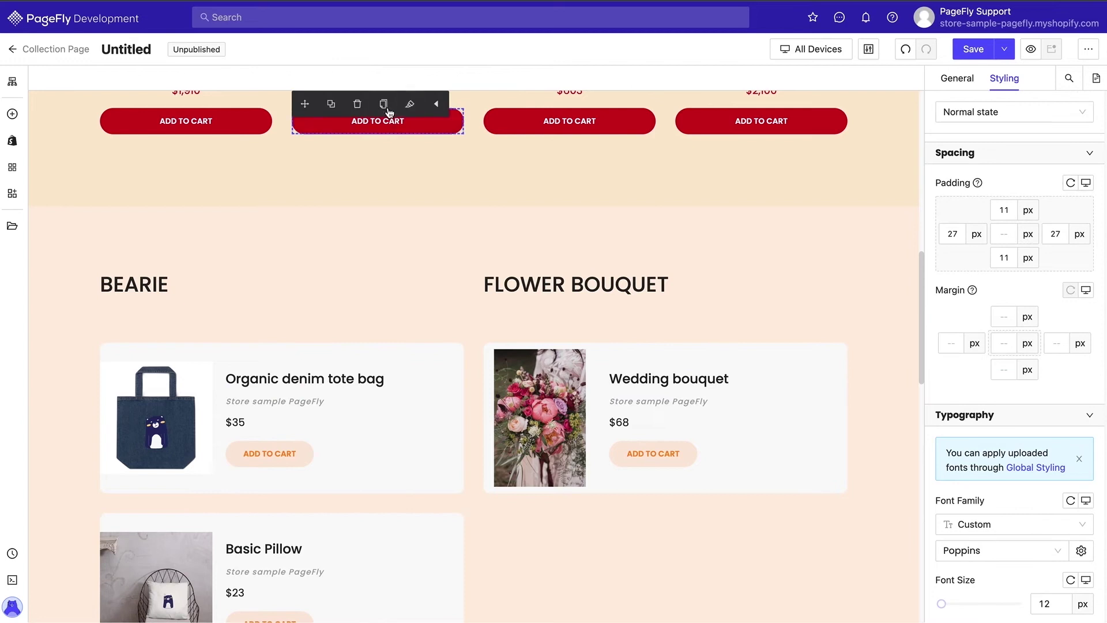
pyautogui.click(385, 109)
pyautogui.click(293, 453)
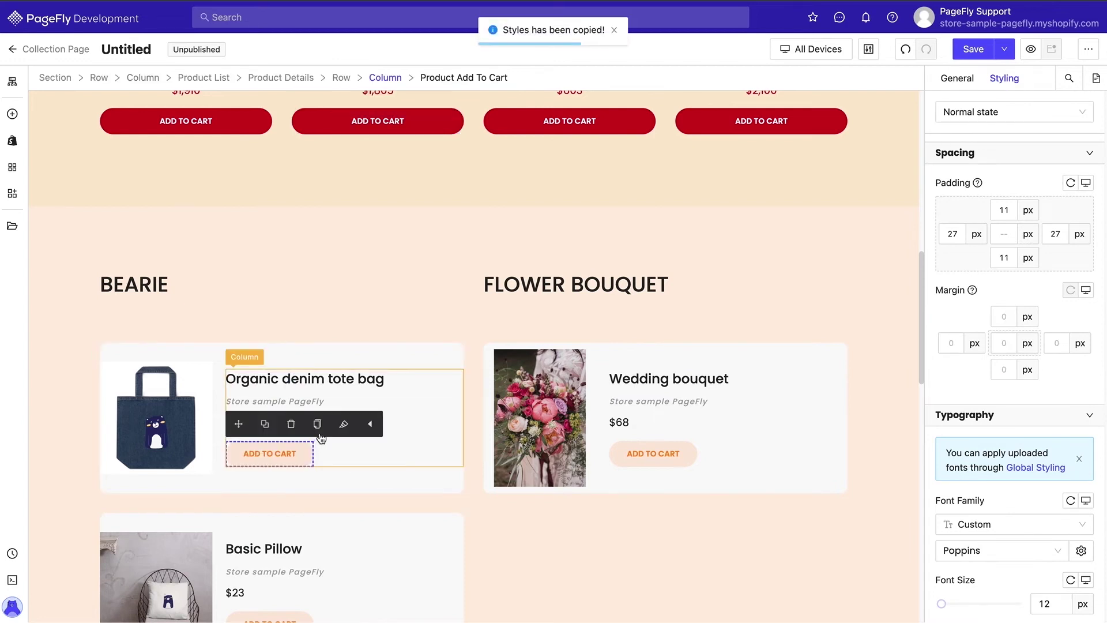
pyautogui.click(613, 453)
pyautogui.click(727, 424)
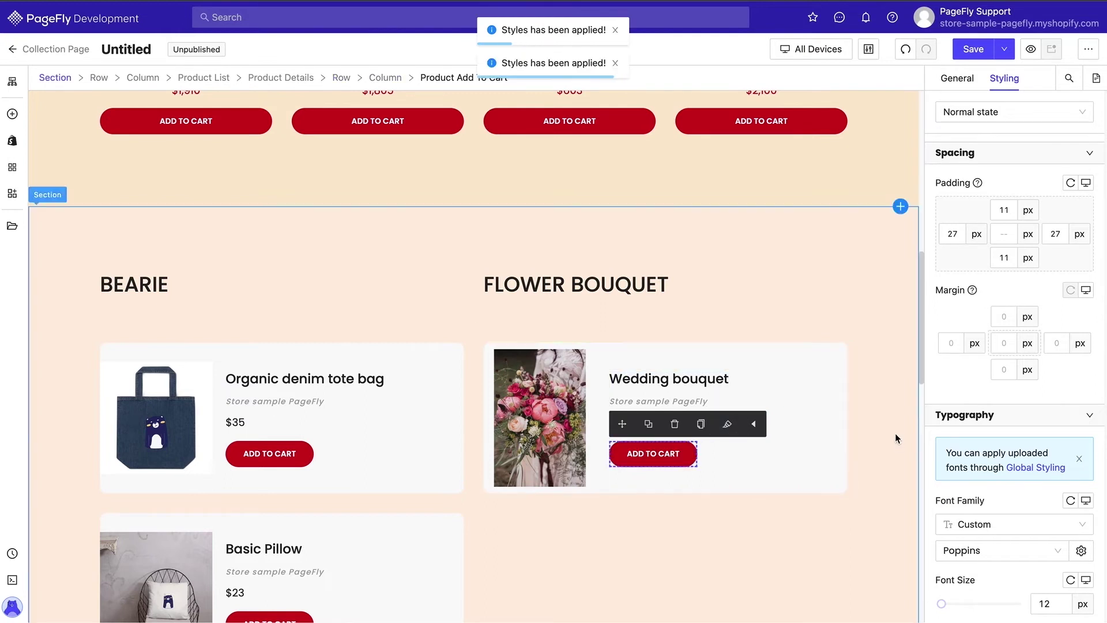
# Step: Copy the peach Brookwood section's styles for the lower products section
pyautogui.click(820, 181)
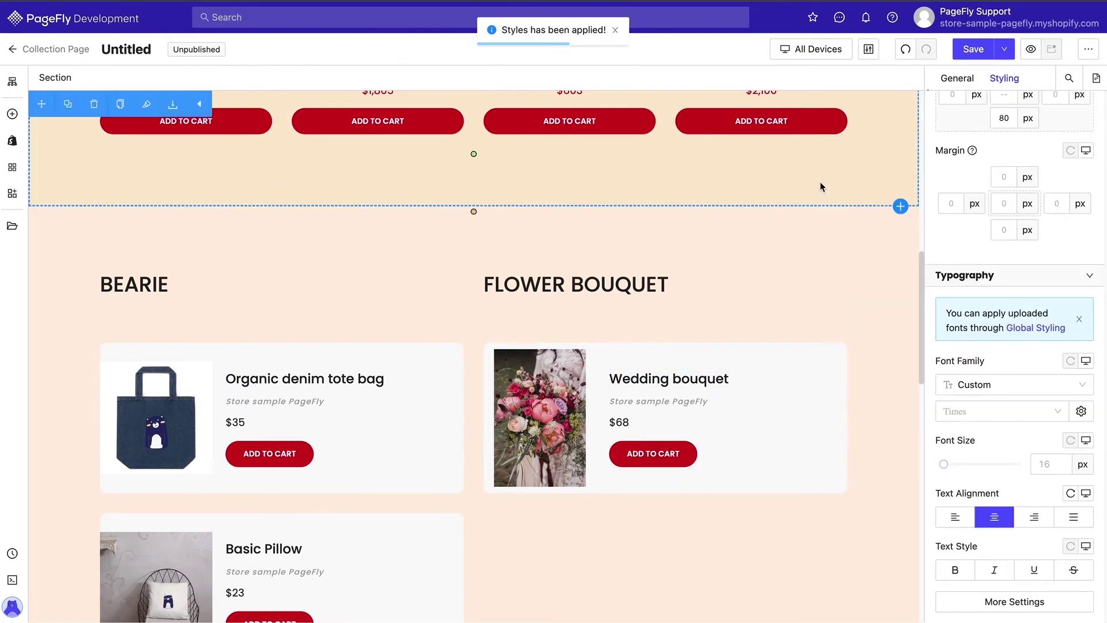
pyautogui.click(125, 102)
pyautogui.click(74, 234)
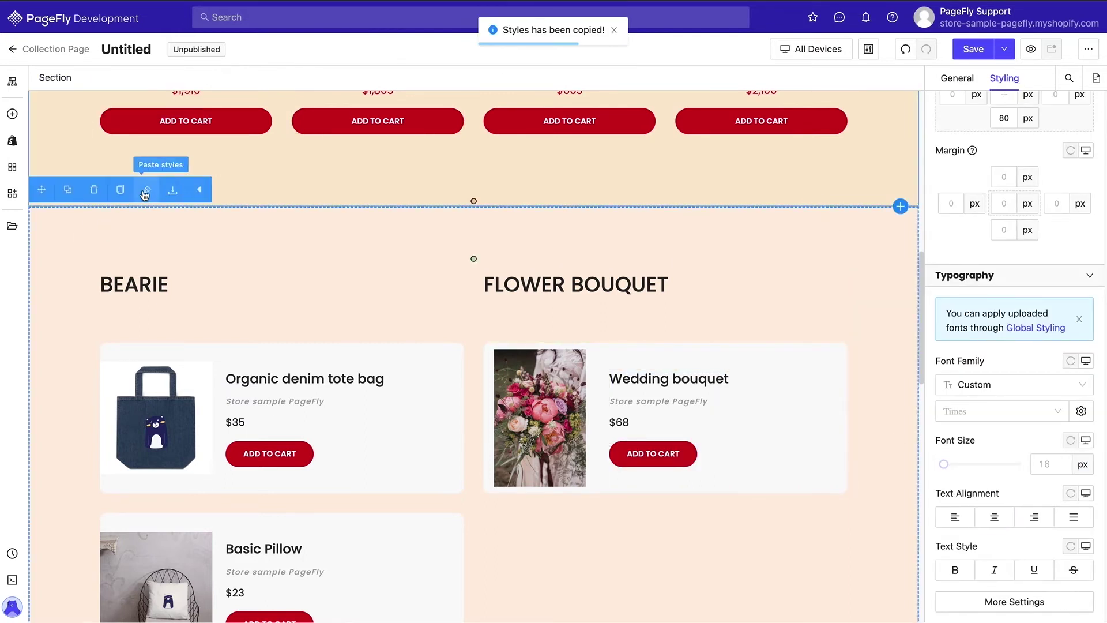
pyautogui.scroll(-12, 513, 347)
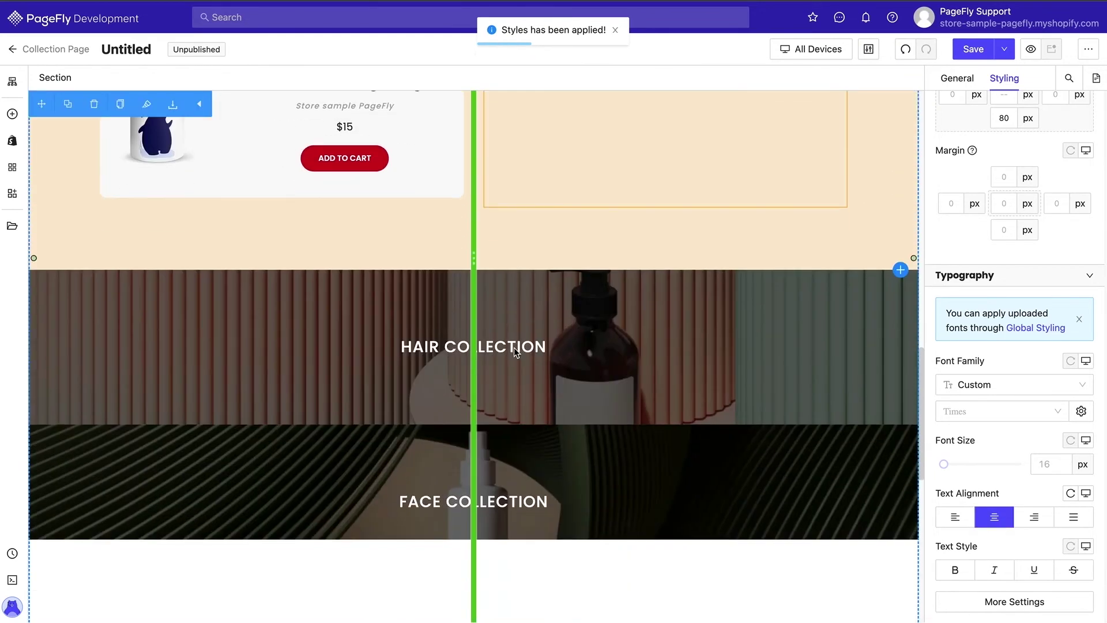
pyautogui.scroll(-2, 514, 347)
# Step: Retype the HAIR COLLECTION banner heading as DIGISNAP
pyautogui.click(507, 216)
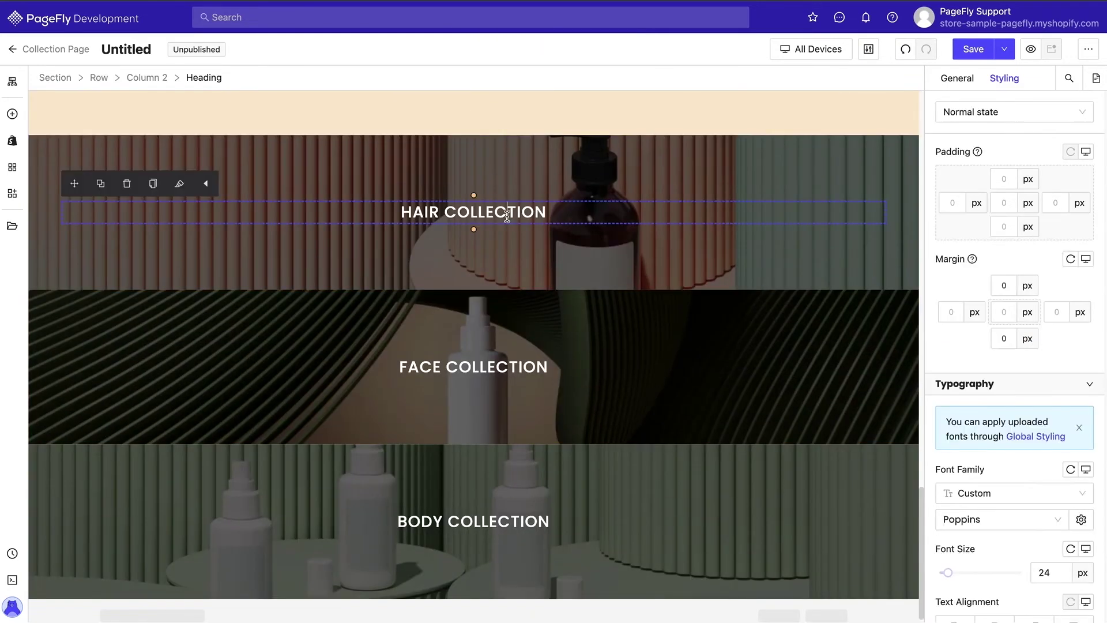
pyautogui.click(507, 216)
pyautogui.write('DIGISNAP')
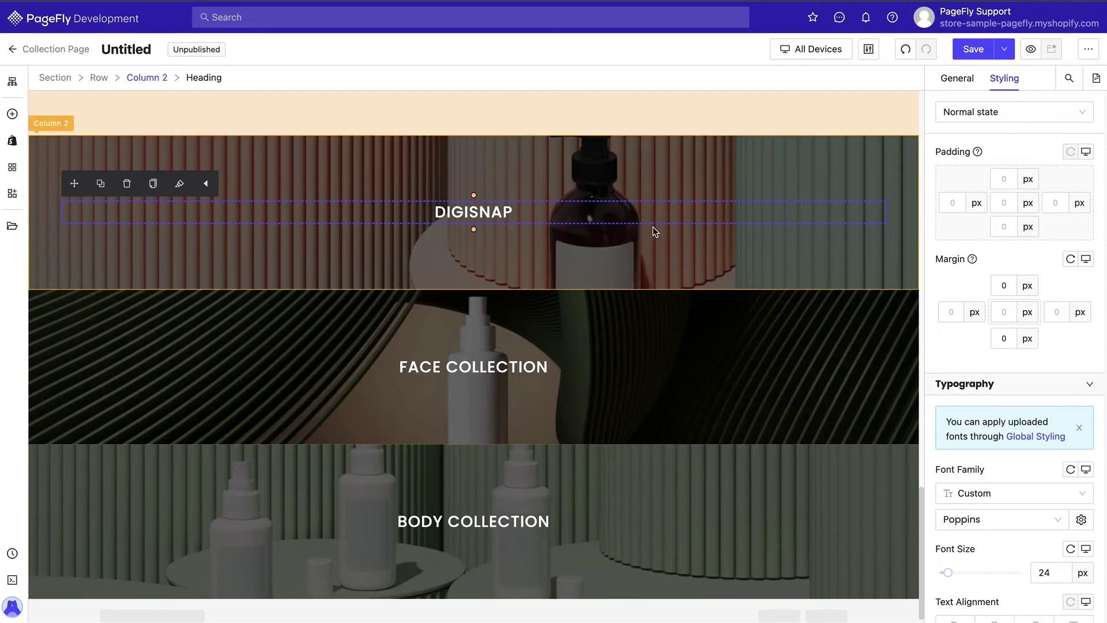
# Step: Set the camera photo as the banner column's background image
pyautogui.click(659, 237)
pyautogui.scroll(-5, 980, 279)
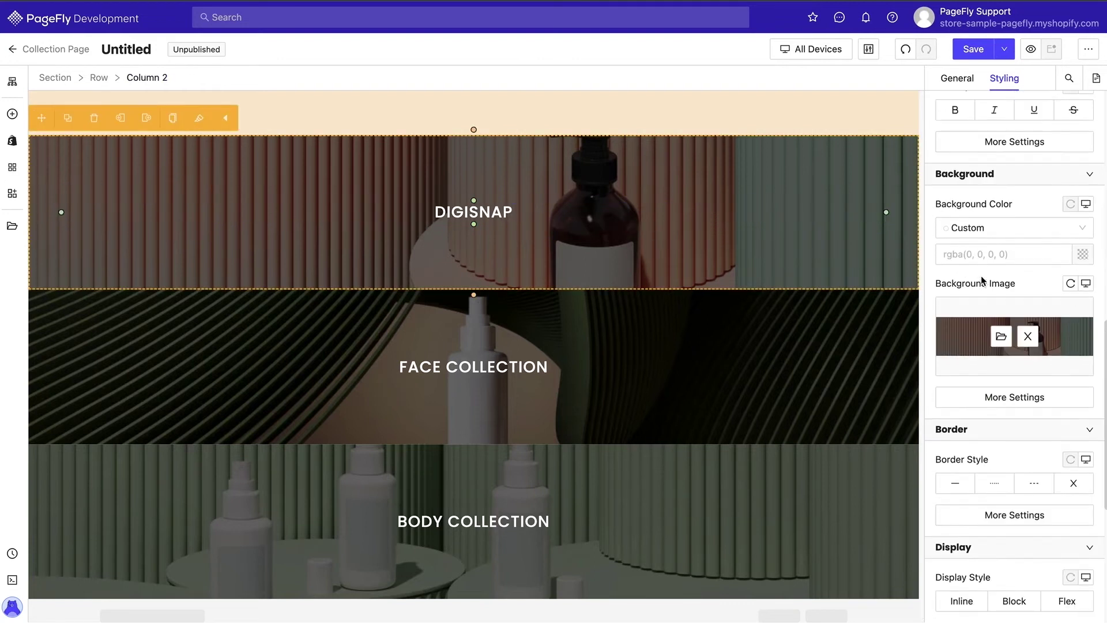
pyautogui.click(1001, 334)
pyautogui.click(670, 252)
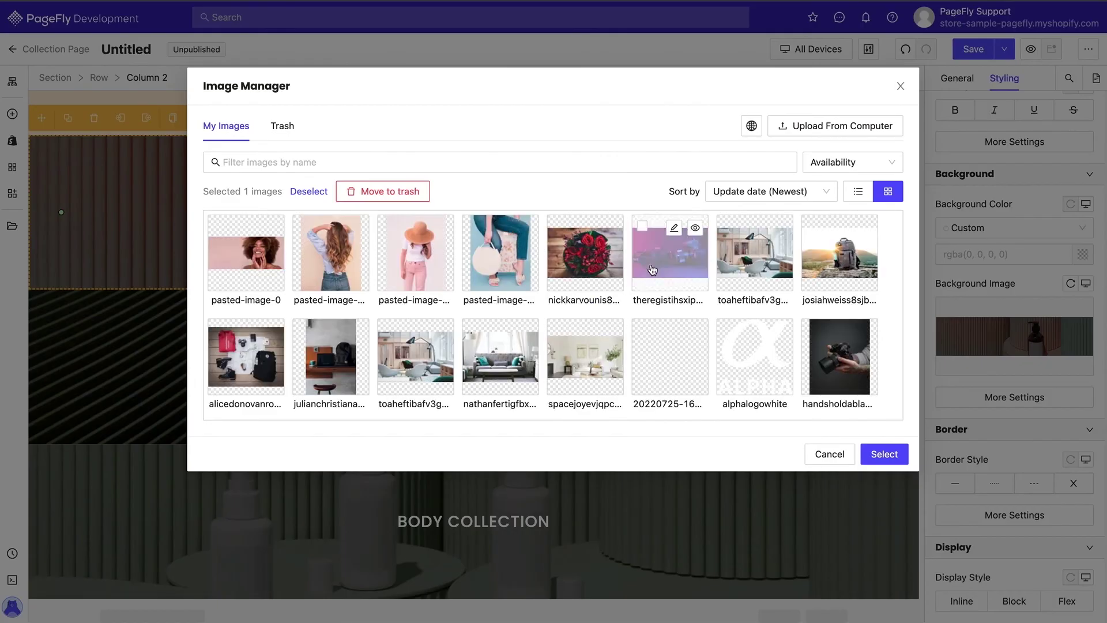
pyautogui.click(878, 455)
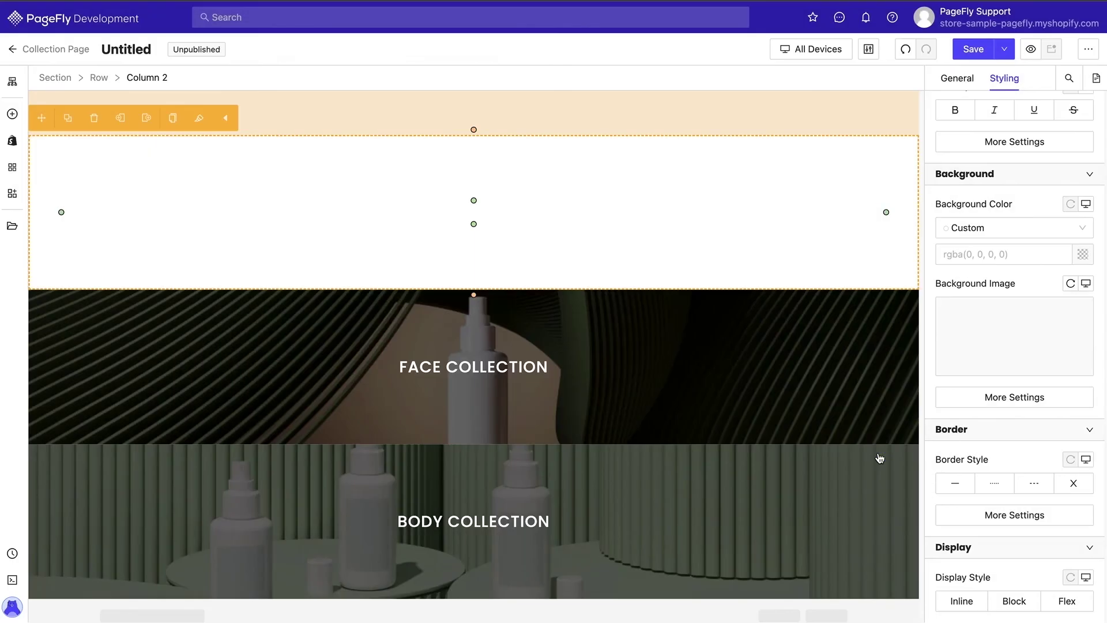
# Step: Give the DIGISNAP heading a Go To URL click action linking to the DigiSnap collection
pyautogui.click(689, 210)
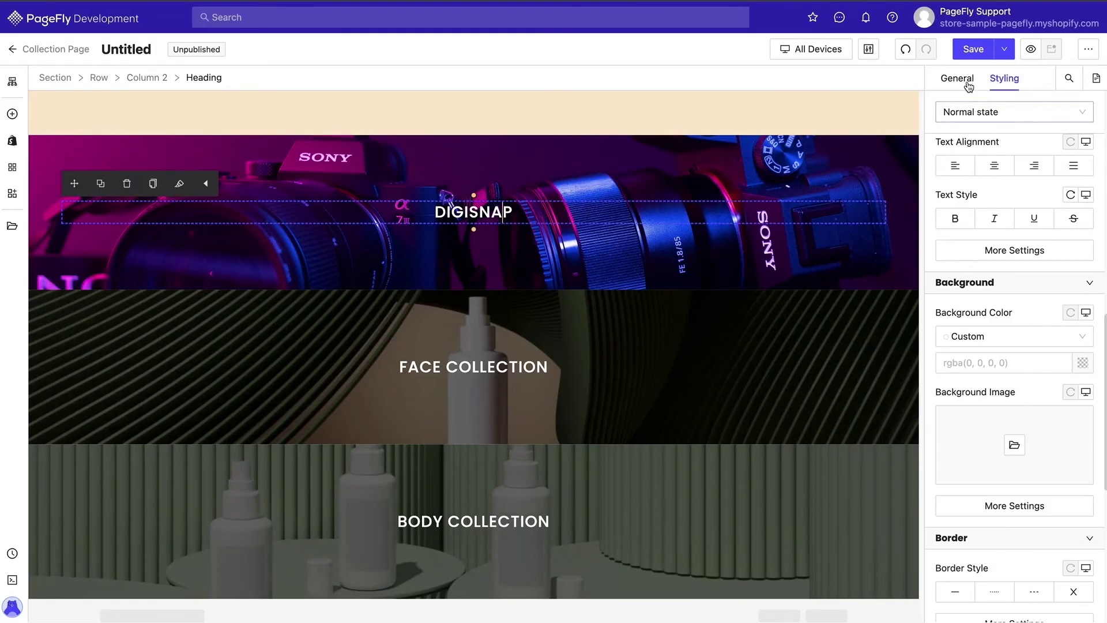
pyautogui.click(957, 78)
pyautogui.click(991, 381)
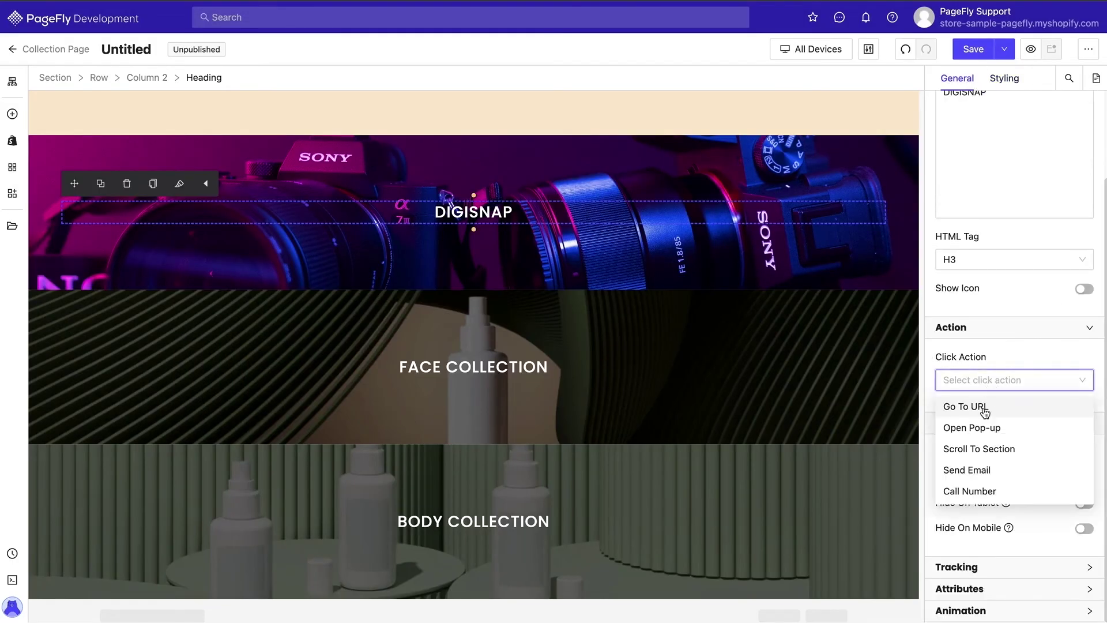
pyautogui.click(984, 409)
pyautogui.click(981, 432)
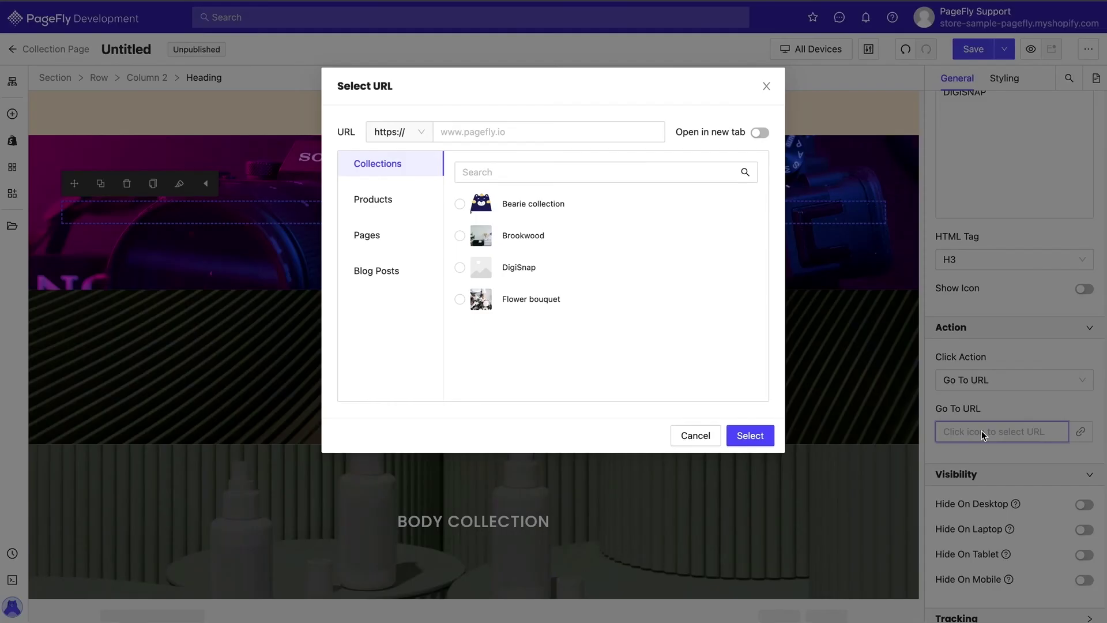
pyautogui.click(546, 269)
pyautogui.click(742, 436)
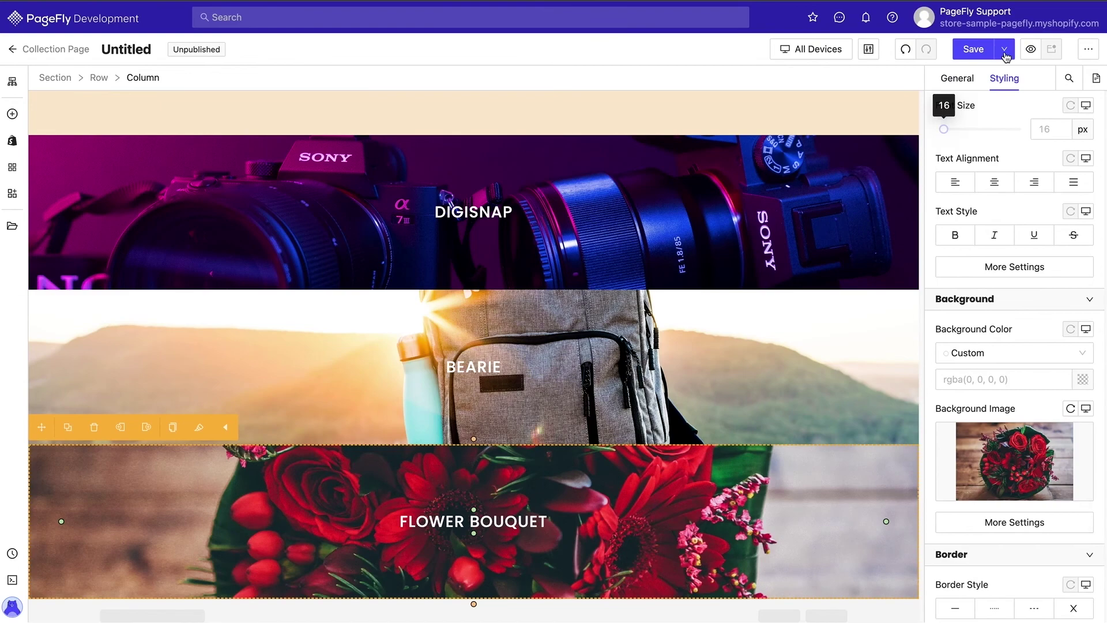
# Step: Save & Publish the page, replacing the Untitled title with CORNELIA
pyautogui.click(1003, 50)
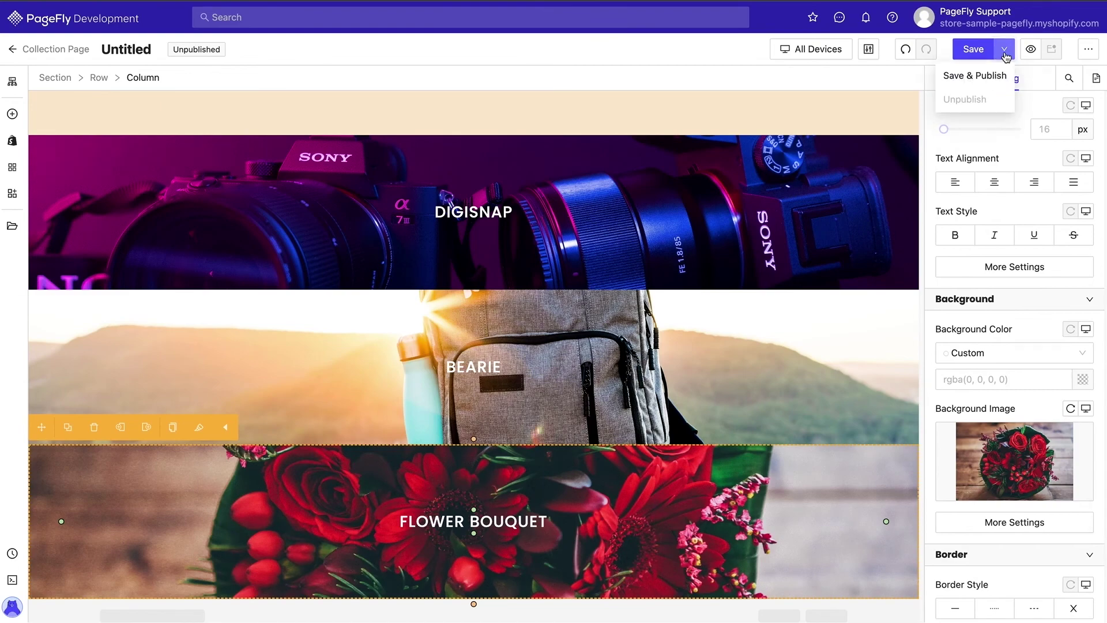
pyautogui.click(971, 77)
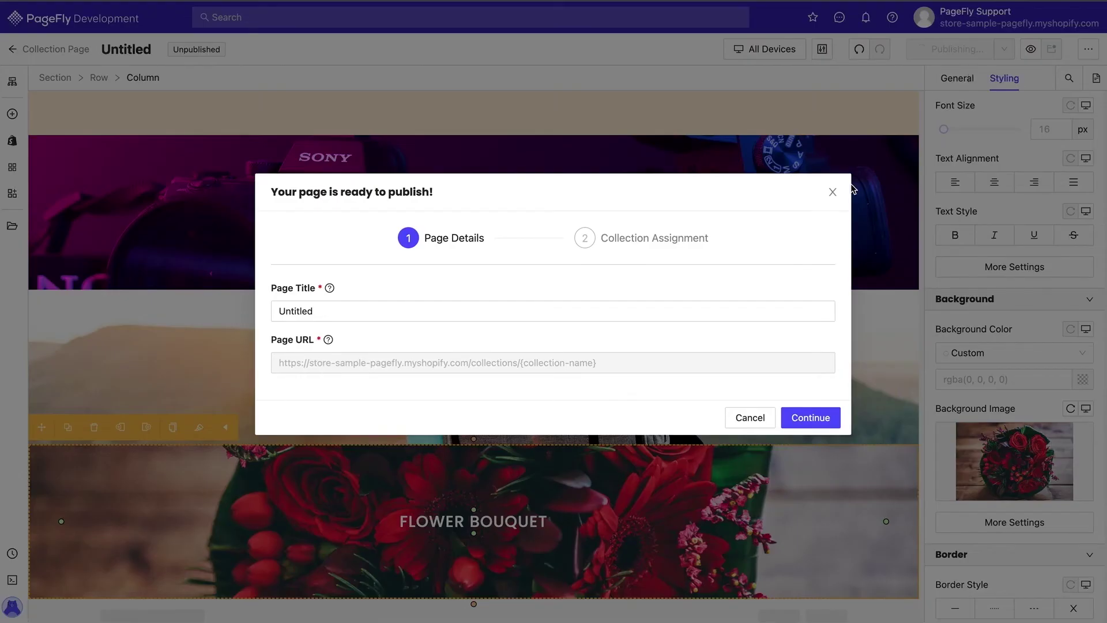
pyautogui.click(668, 306)
pyautogui.hotkey('ctrl', 'a')
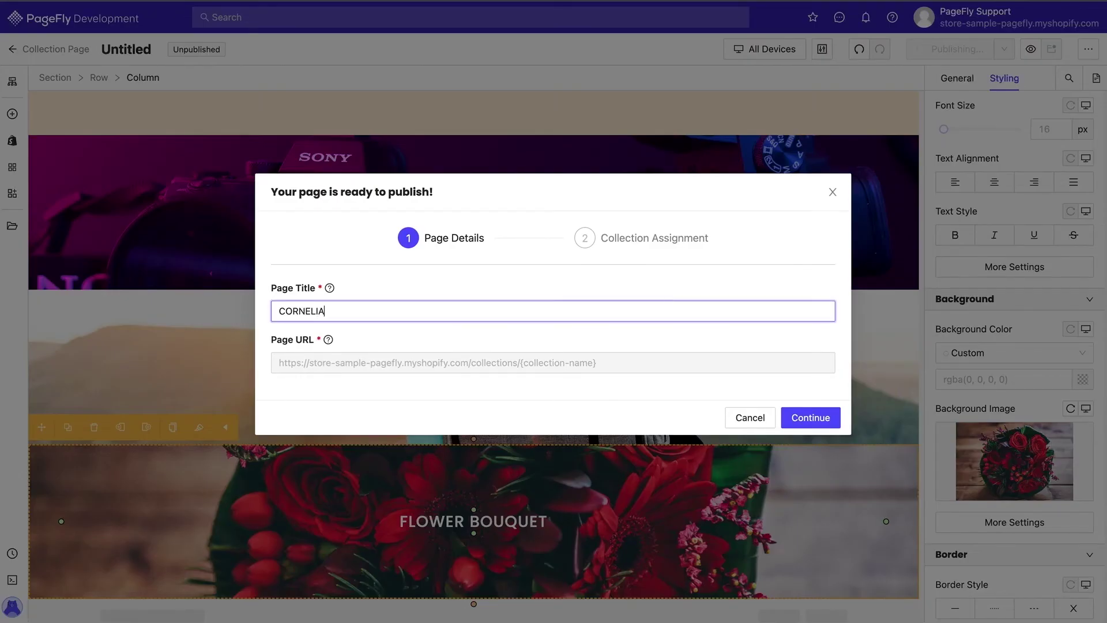
pyautogui.click(805, 418)
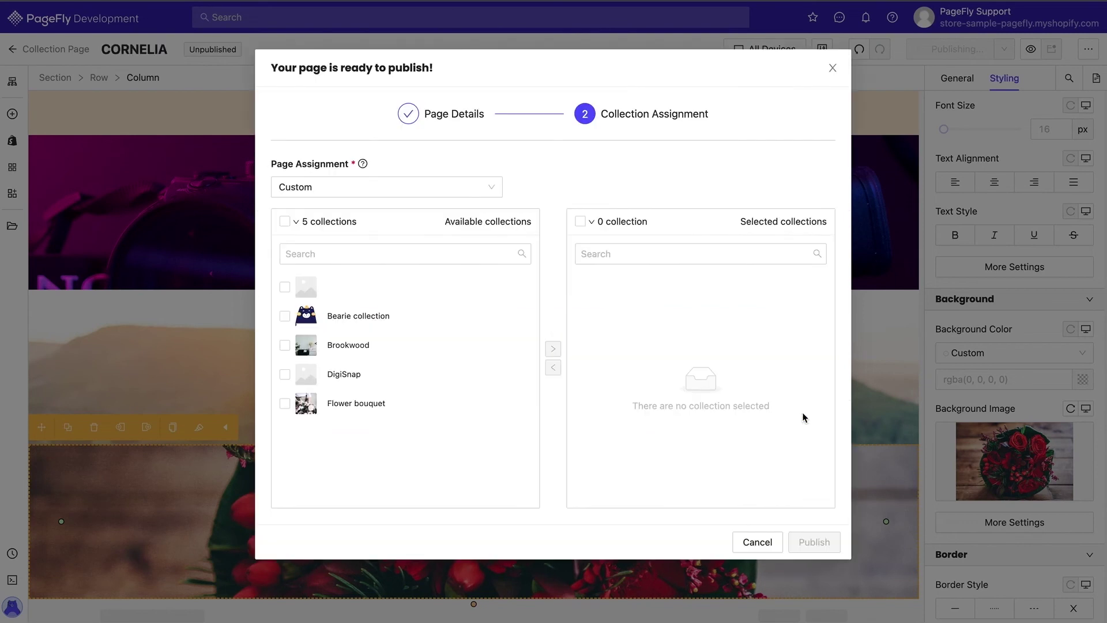
# Step: Assign all five collections, publish, confirm replacing existing pages, and scroll the live storefront
pyautogui.click(284, 221)
pyautogui.click(553, 349)
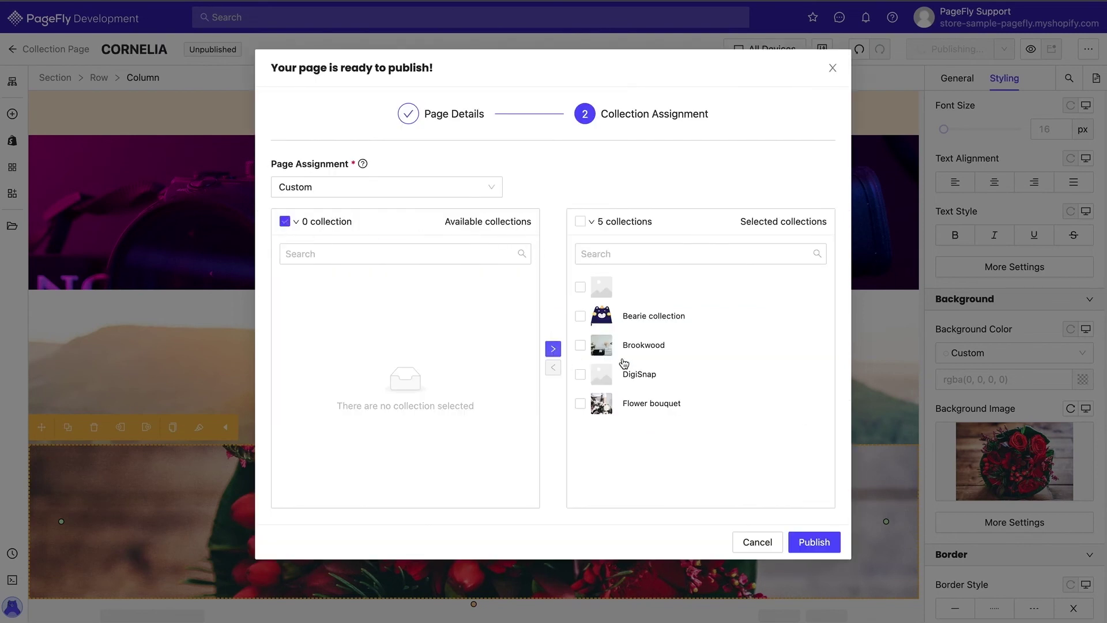
pyautogui.click(814, 544)
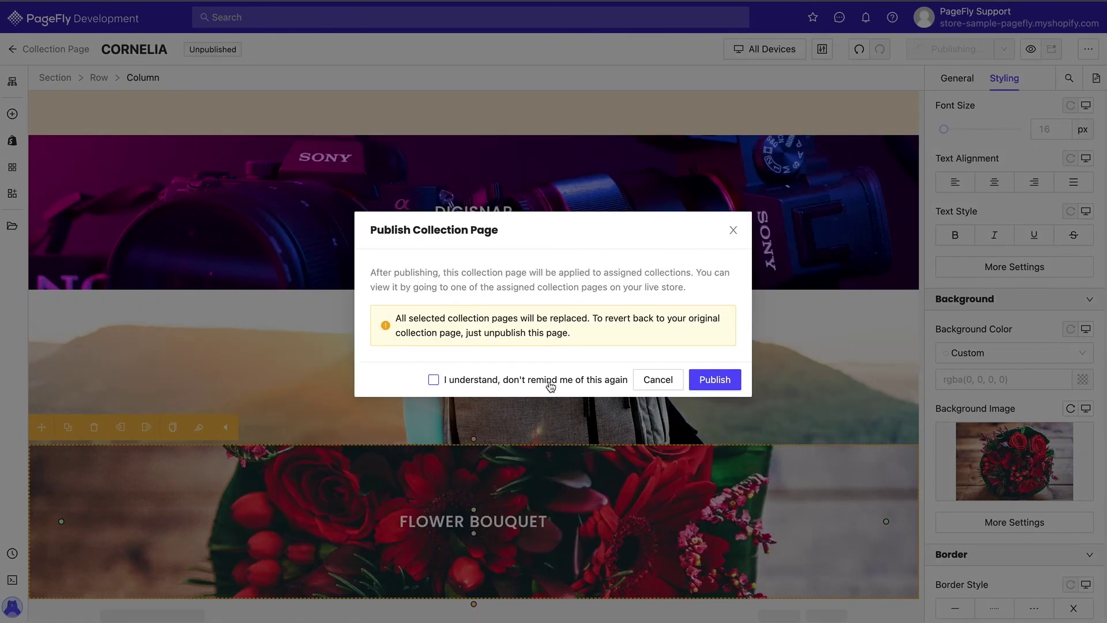
pyautogui.click(715, 380)
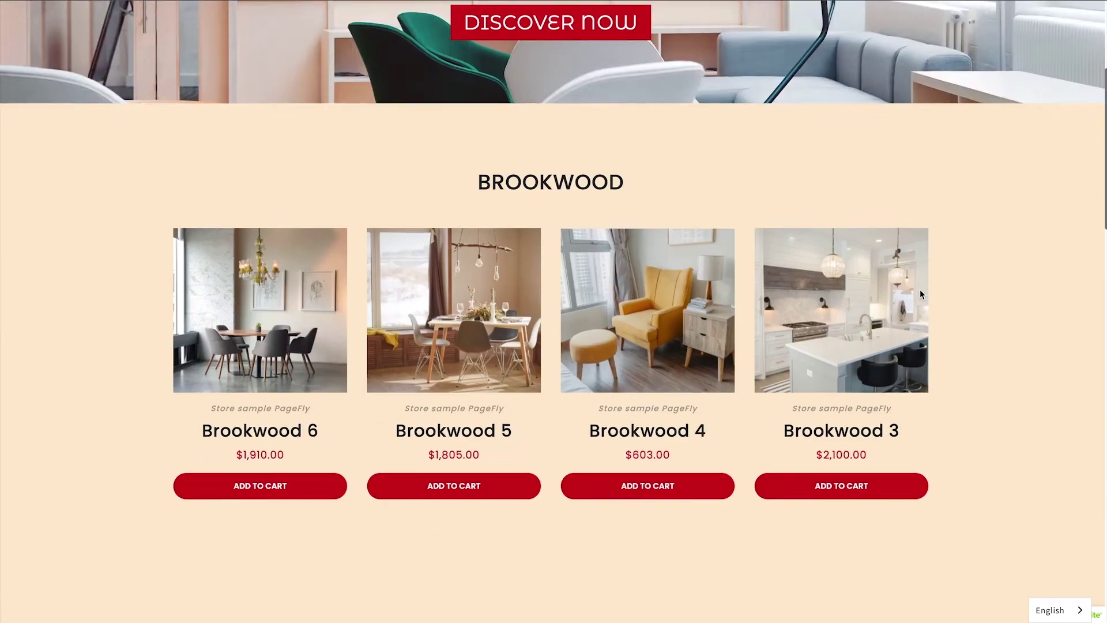
pyautogui.scroll(-4, 957, 319)
pyautogui.scroll(-15, 956, 319)
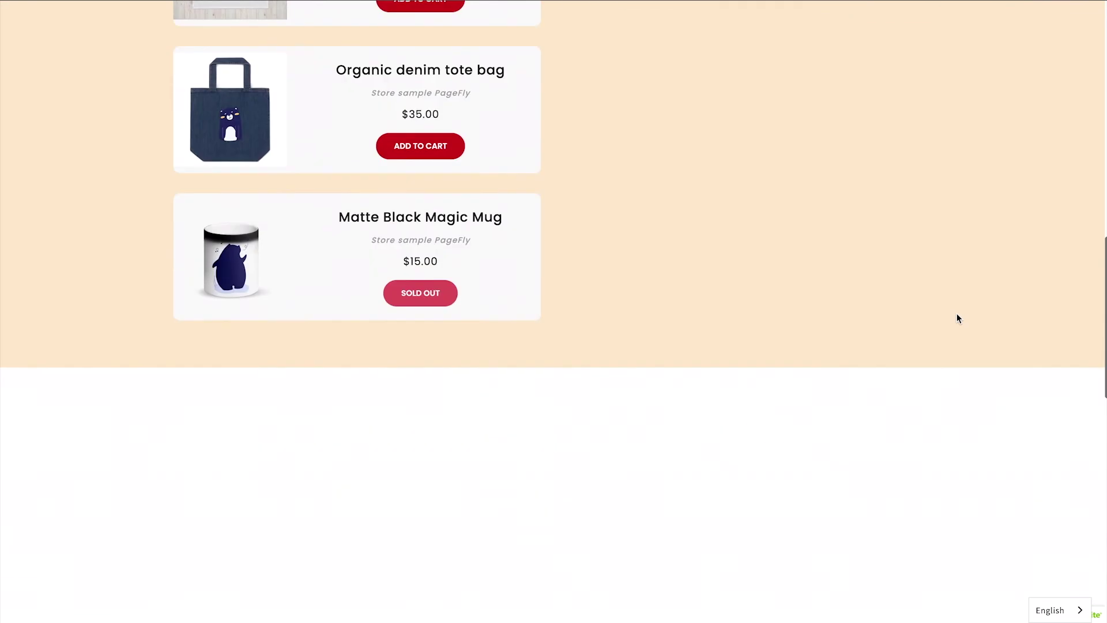
pyautogui.scroll(-6, 958, 317)
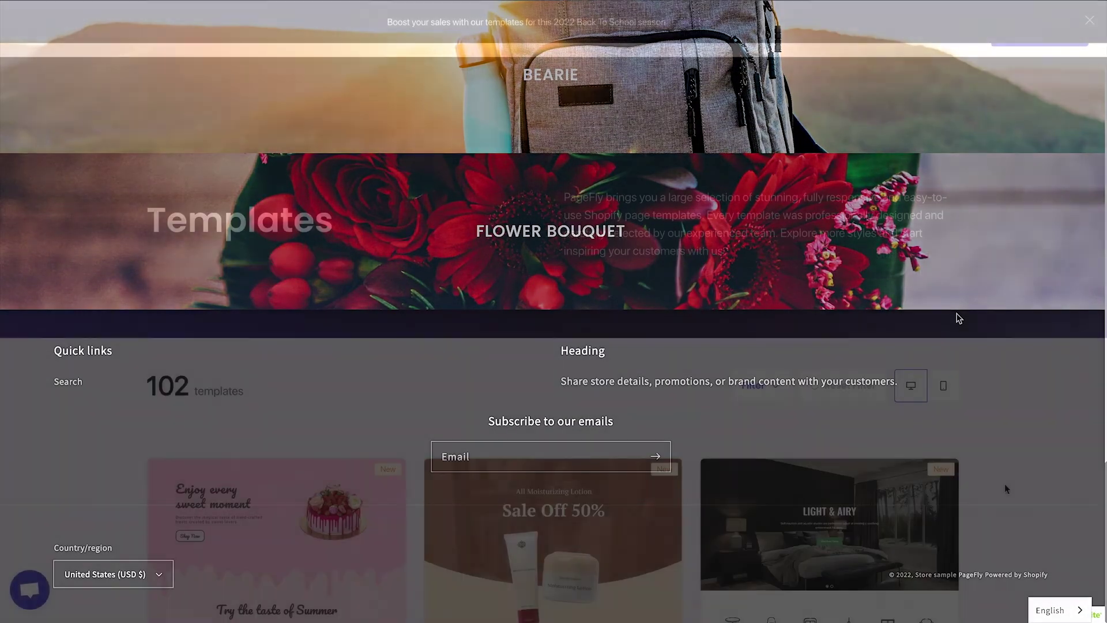
# Step: Scroll through the PageFly Templates gallery to find the Cornelia template
pyautogui.scroll(-20, 1004, 489)
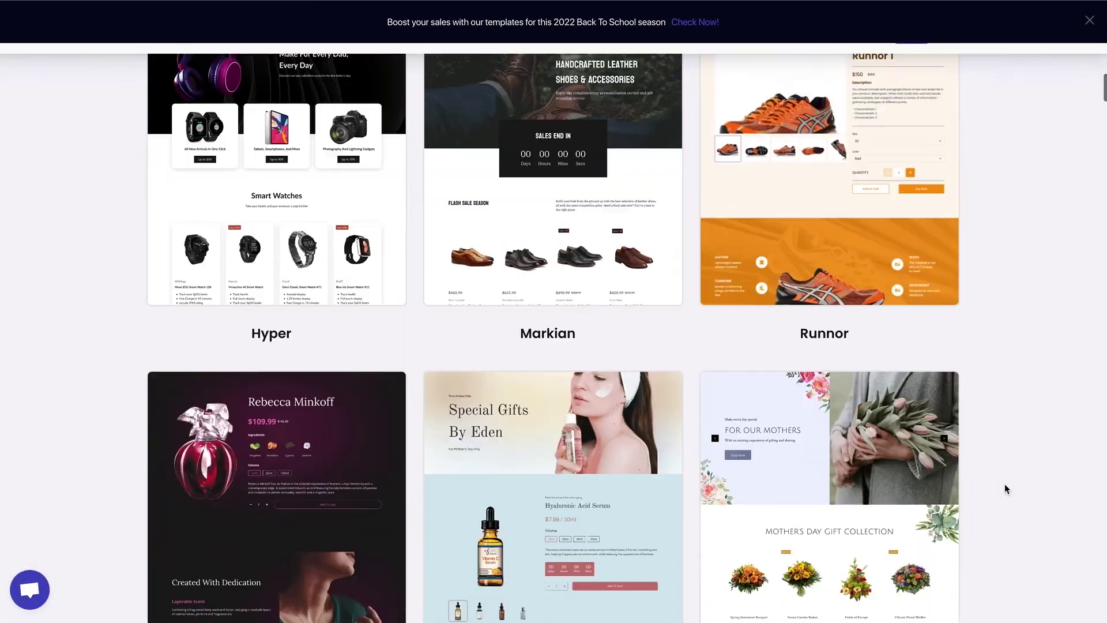
pyautogui.scroll(-20, 1005, 489)
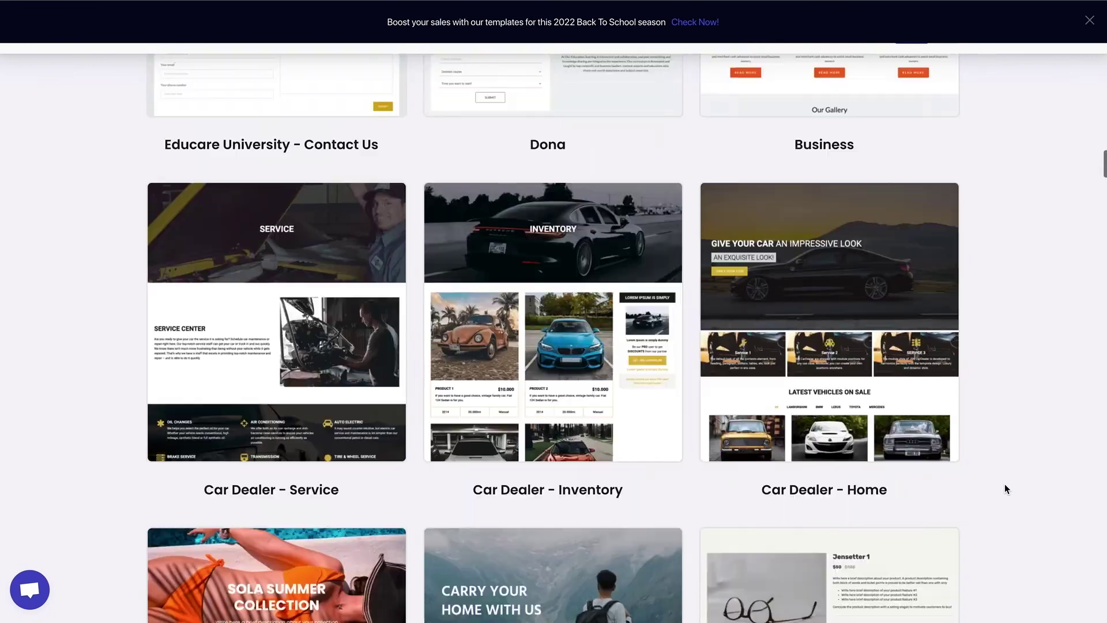
pyautogui.scroll(-20, 1004, 489)
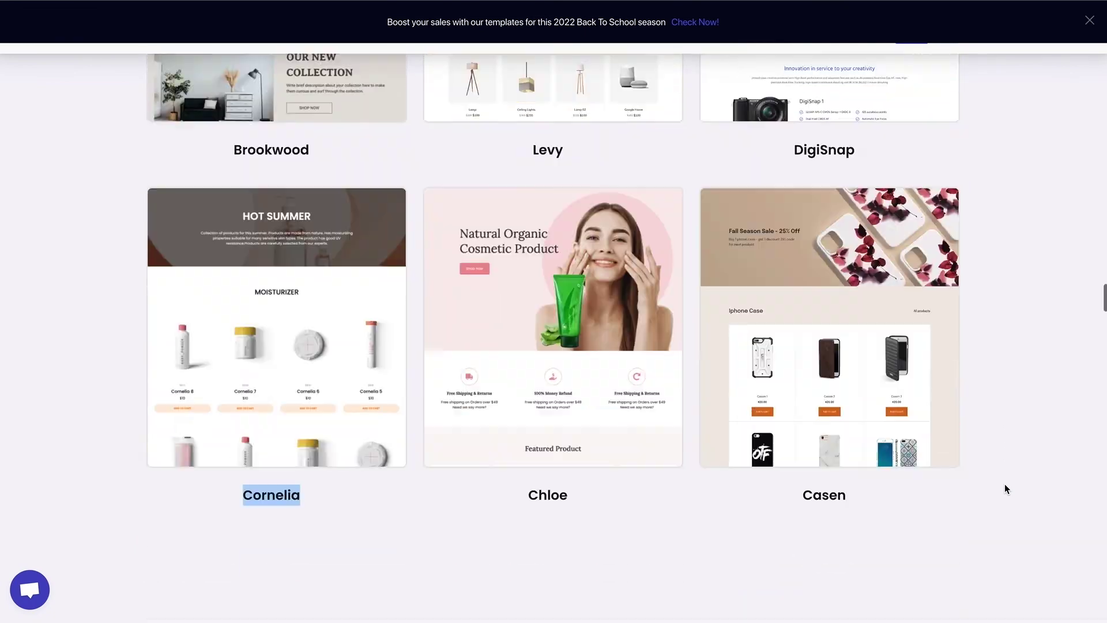
pyautogui.scroll(-6, 1004, 489)
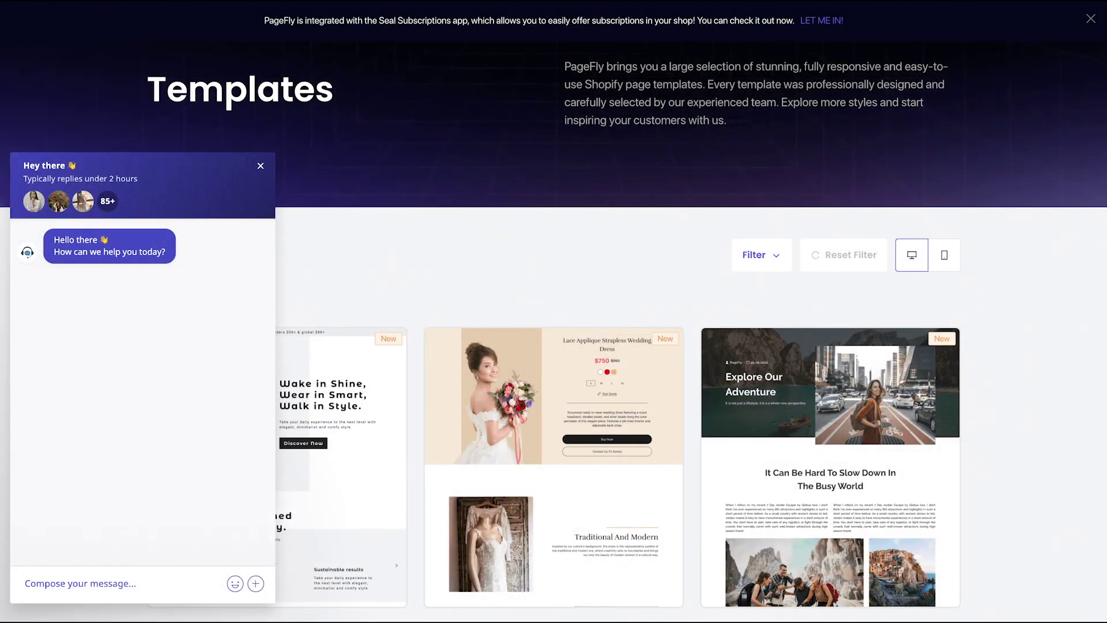